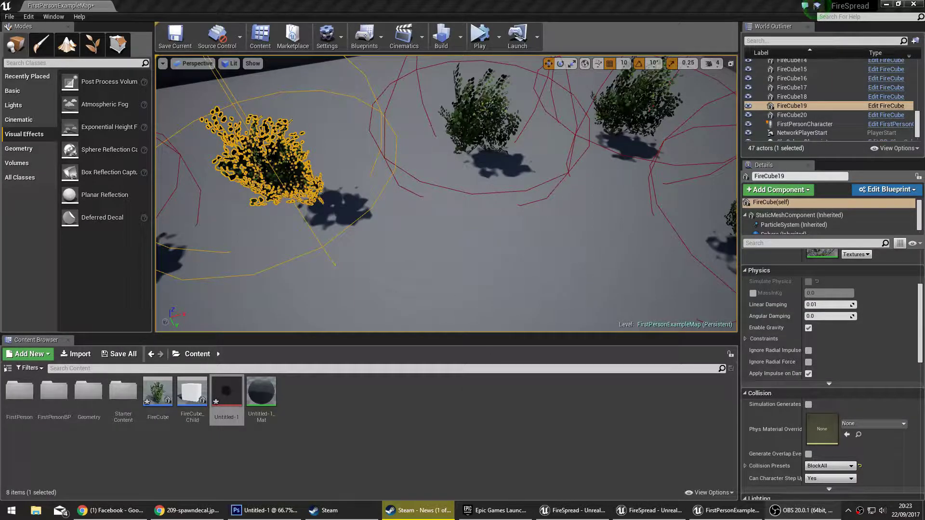
Step: Place a Deferred Decal on the floor beside the blue Totally Unreal text and assign Untitled-1_Mat as its decal material
{"action": "right_click_drag", "start_coordinate": [493, 290], "coordinate": [474, 270]}
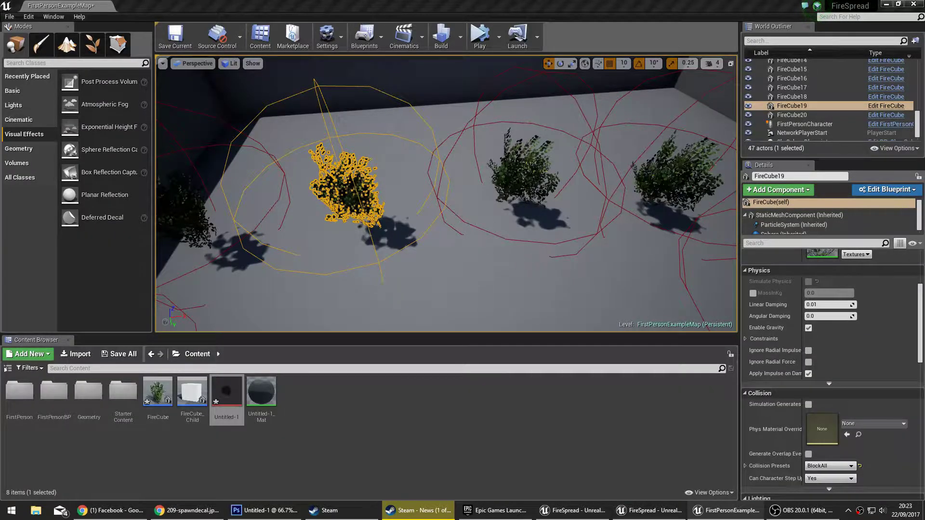
{"action": "right_click_drag", "start_coordinate": [510, 301], "coordinate": [289, 289]}
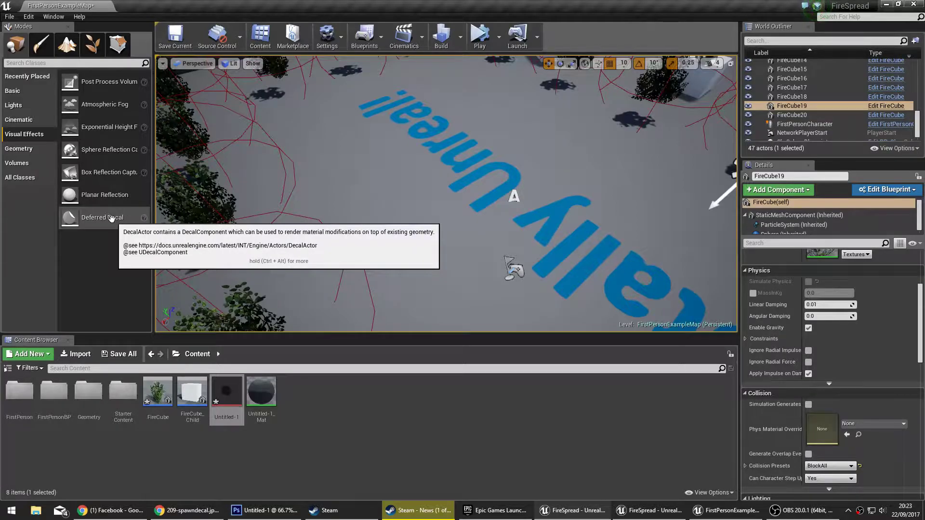
{"action": "left_click_drag", "start_coordinate": [111, 218], "coordinate": [402, 182]}
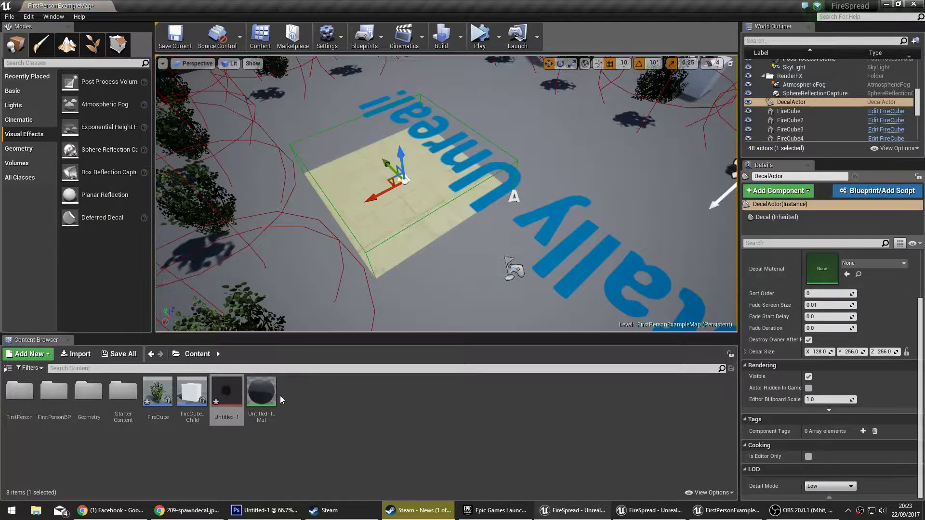
{"action": "left_click_drag", "start_coordinate": [275, 397], "coordinate": [825, 267]}
{"action": "right_click_drag", "start_coordinate": [611, 186], "coordinate": [671, 183]}
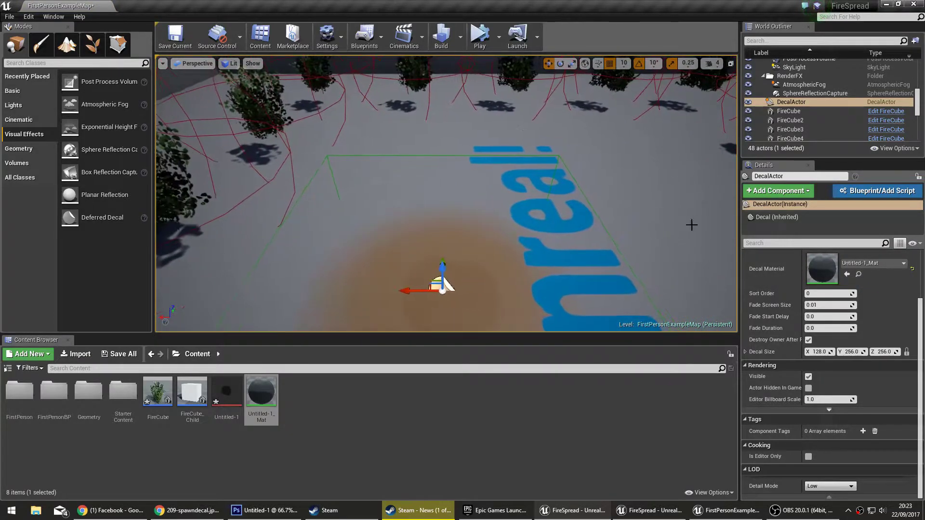
Step: Deselect the decal and examine how the burn mark looks on the floor from several angles
{"action": "left_click", "coordinate": [691, 224]}
{"action": "key", "text": "w"}
{"action": "right_click_drag", "start_coordinate": [692, 225], "coordinate": [598, 265]}
{"action": "right_click_drag", "start_coordinate": [665, 239], "coordinate": [642, 203]}
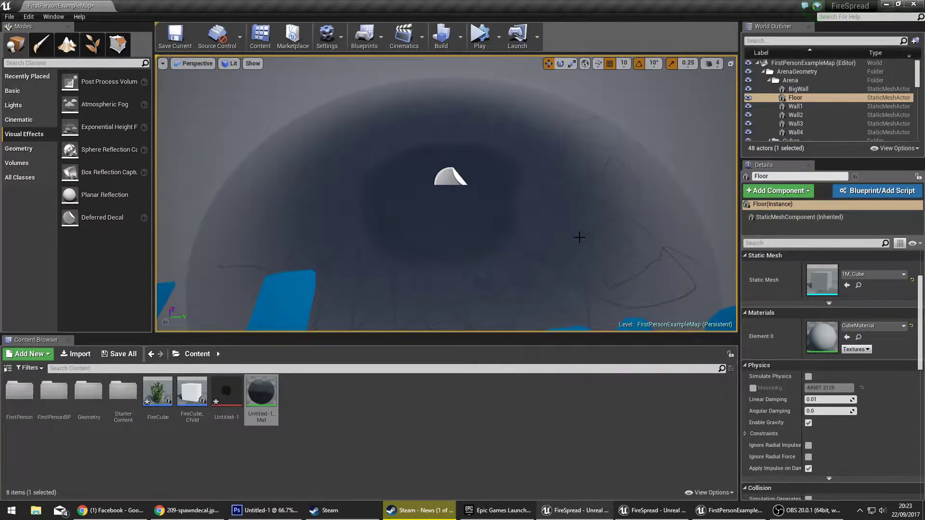
{"action": "right_click_drag", "start_coordinate": [575, 238], "coordinate": [628, 230]}
{"action": "key", "text": "s"}
{"action": "key", "text": "w"}
{"action": "right_click_drag", "start_coordinate": [496, 222], "coordinate": [494, 156]}
{"action": "key", "text": "s"}
{"action": "right_click_drag", "start_coordinate": [520, 202], "coordinate": [513, 207]}
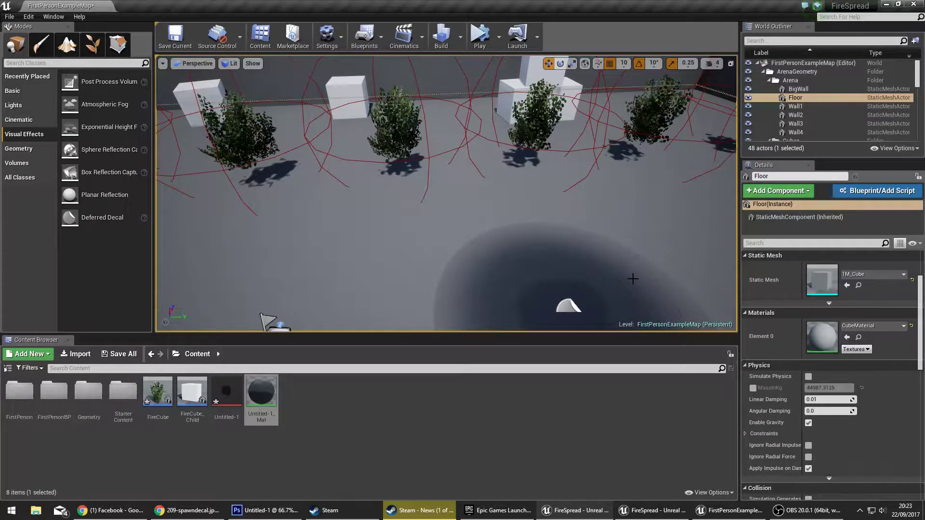
Step: Delete the decal actor from the floor
{"action": "left_click", "coordinate": [573, 306]}
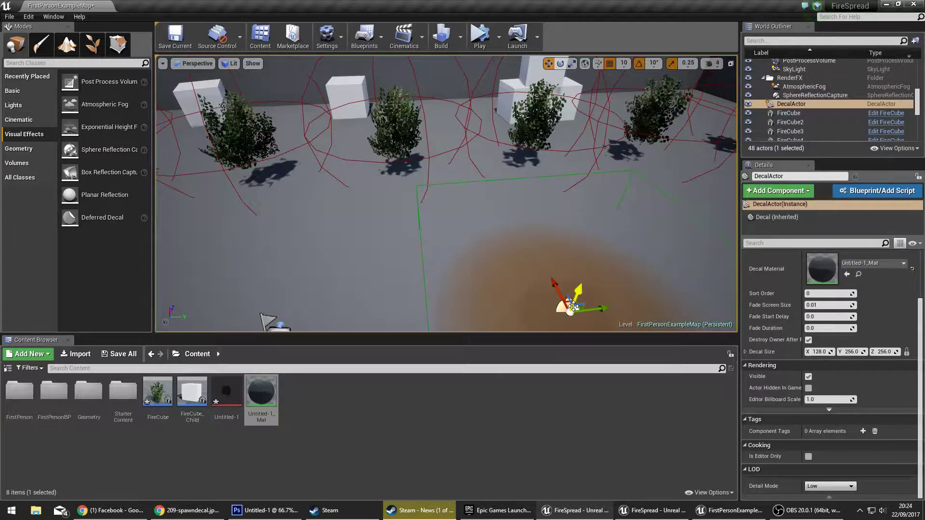
{"action": "key", "text": "Delete"}
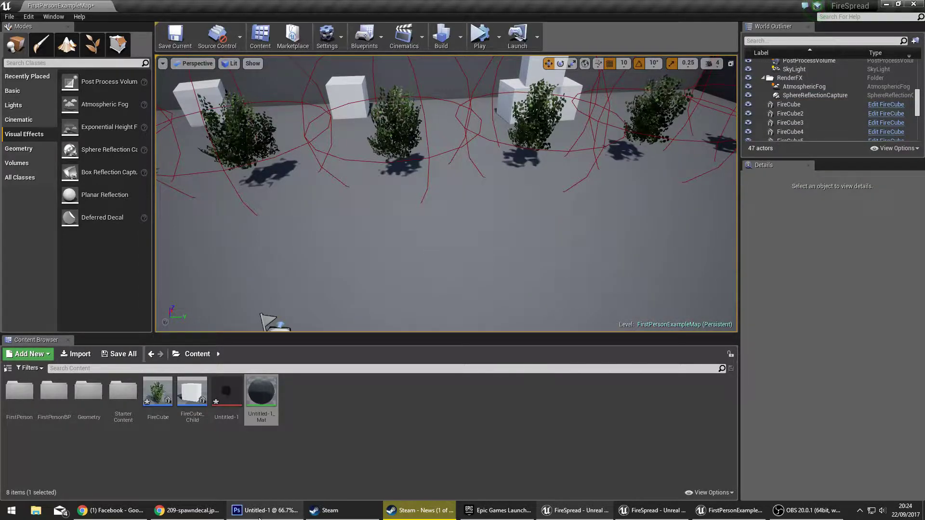
Step: Switch to the Untitled-1 document in Photoshop to view the decal image, and return to the level editor
{"action": "mouse_move", "coordinate": [265, 511]}
{"action": "left_click", "coordinate": [264, 475]}
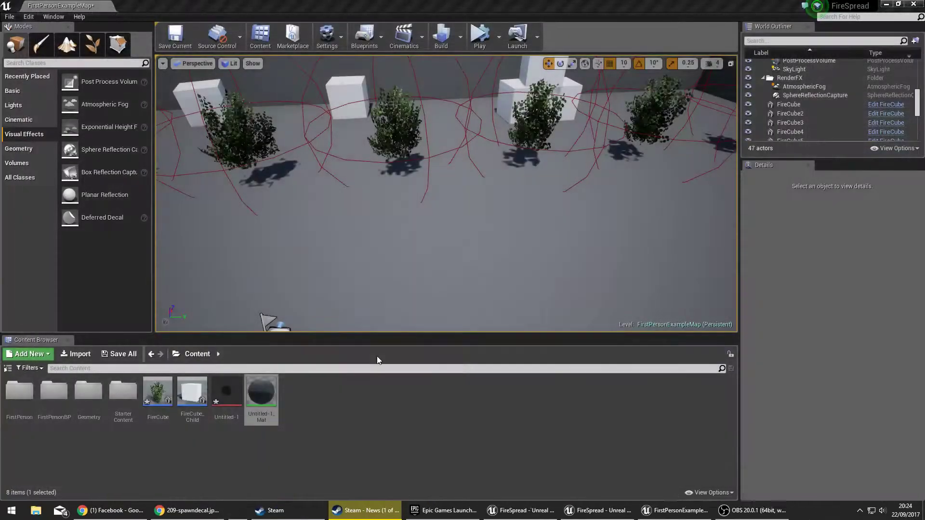
{"action": "left_click", "coordinate": [374, 415]}
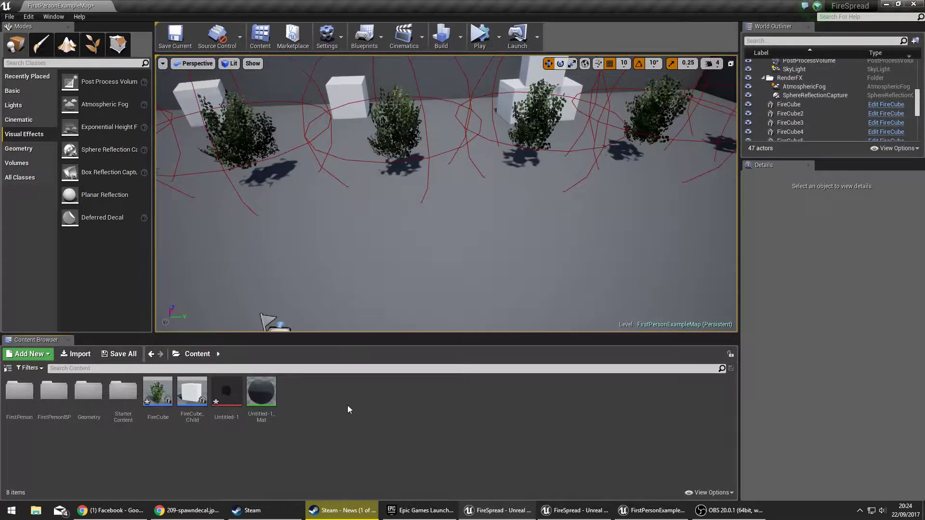
Step: Import the Untitled-1 image from the desktop into the project's Content folder
{"action": "left_click", "coordinate": [226, 393]}
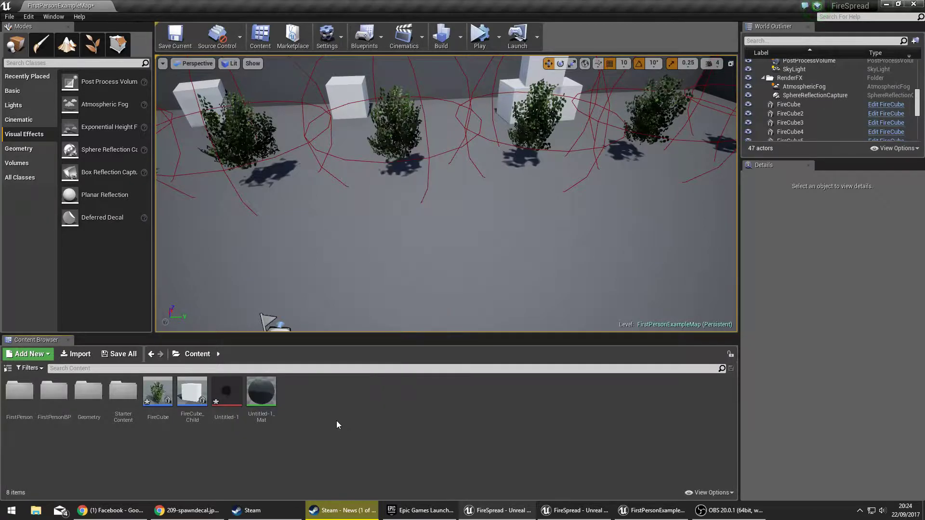
{"action": "left_click", "coordinate": [899, 4]}
{"action": "left_click", "coordinate": [914, 4]}
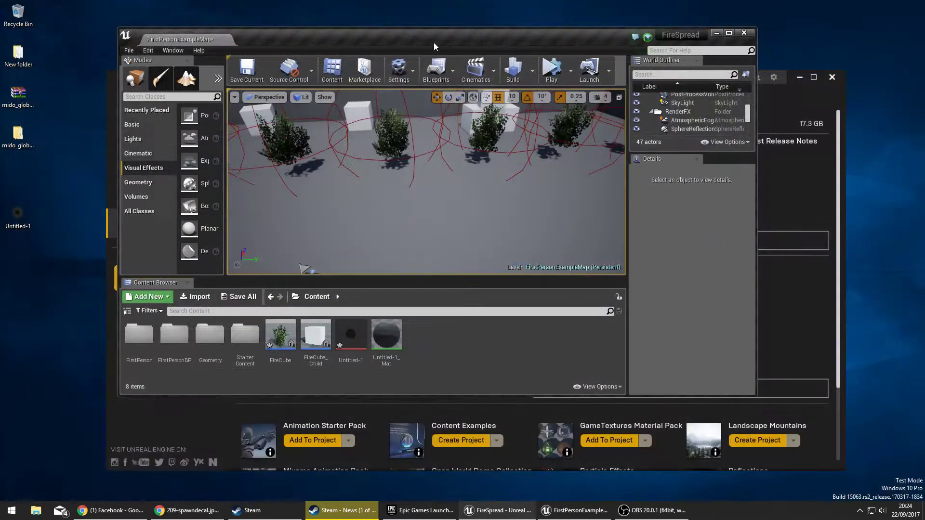
{"action": "left_click_drag", "start_coordinate": [399, 45], "coordinate": [419, 35]}
{"action": "left_click", "coordinate": [800, 78]}
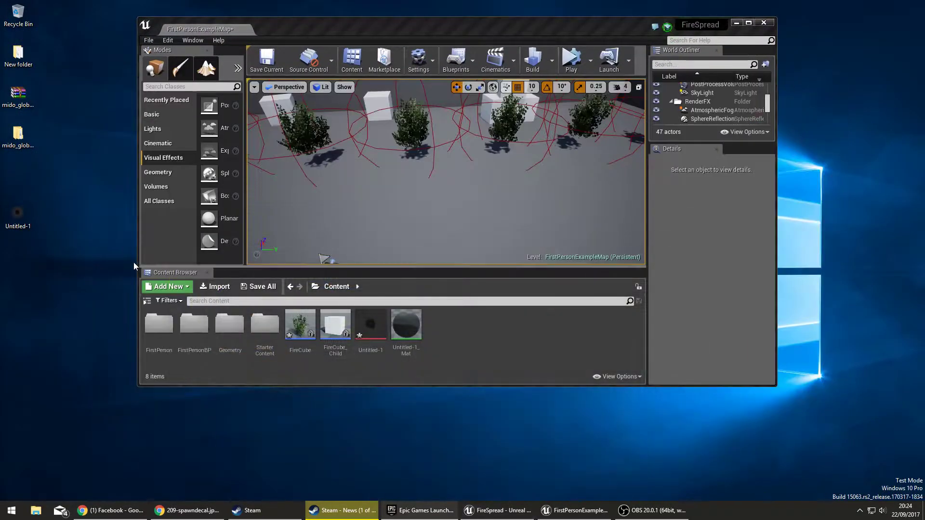
{"action": "left_click_drag", "start_coordinate": [20, 221], "coordinate": [462, 323]}
{"action": "left_click", "coordinate": [479, 341]}
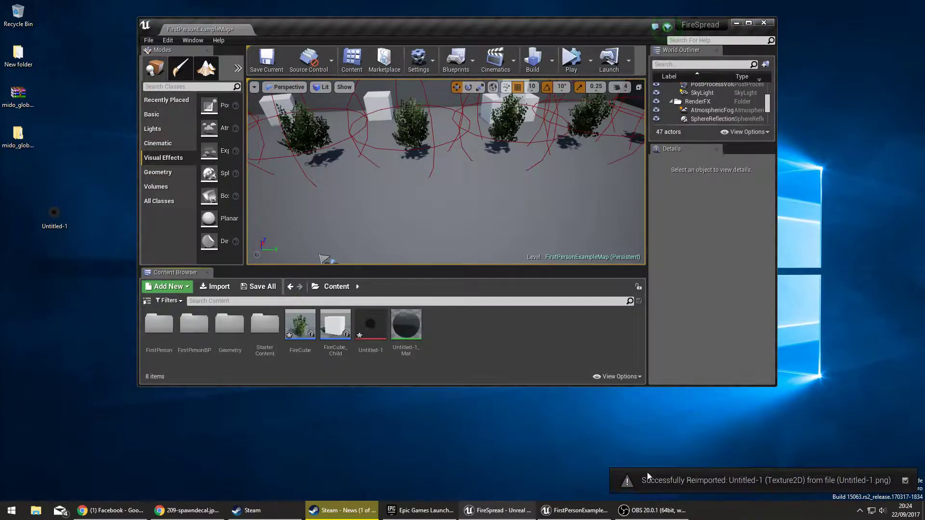
{"action": "left_click", "coordinate": [744, 27]}
Step: Create a material from the Untitled-1 texture and name it BurntDecal
{"action": "left_click", "coordinate": [226, 397]}
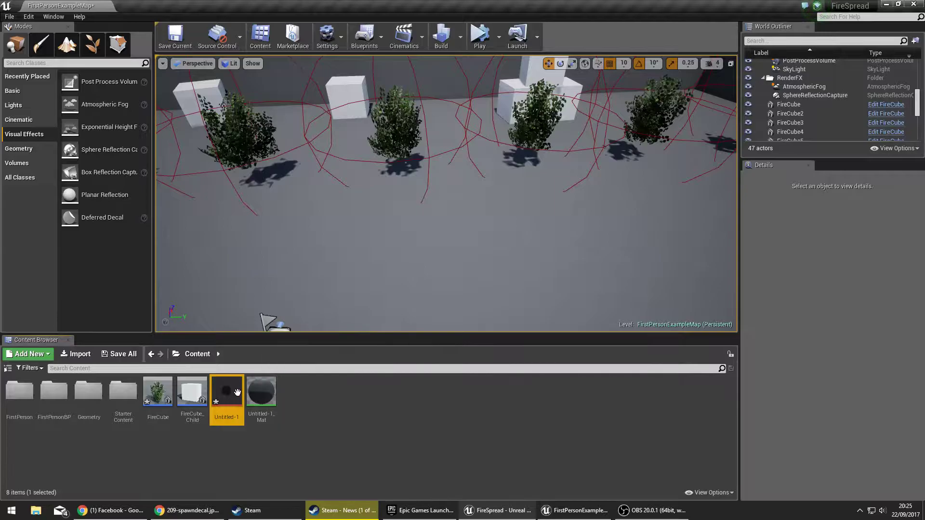
{"action": "right_click", "coordinate": [237, 392]}
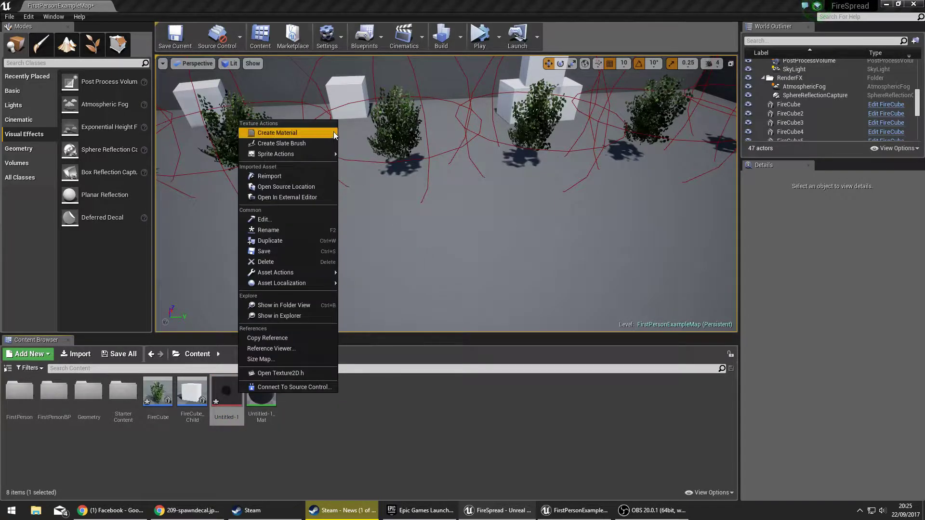
{"action": "left_click", "coordinate": [311, 133]}
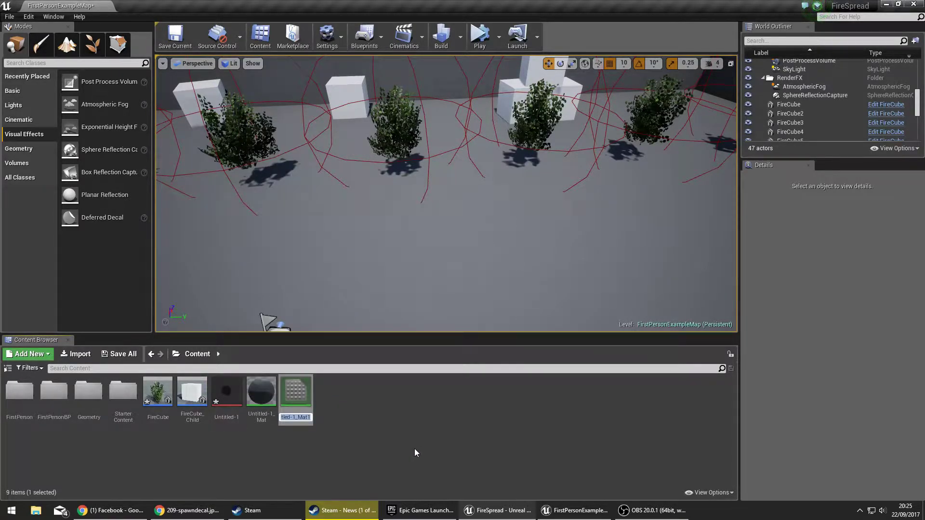
{"action": "type", "text": "BurntDecal"}
{"action": "key", "text": "Return"}
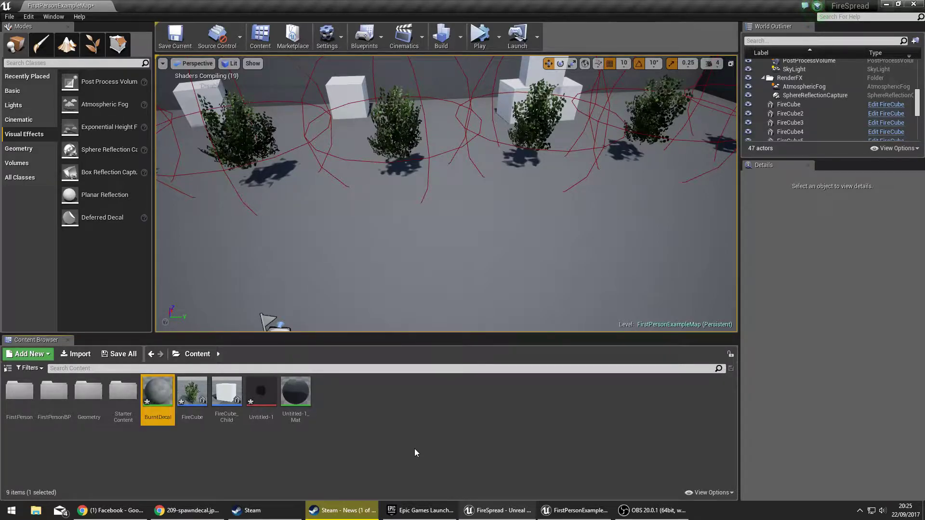
Step: Open the BurntDecal material for editing and arrange its window side by side with the level editor
{"action": "double_click", "coordinate": [160, 386]}
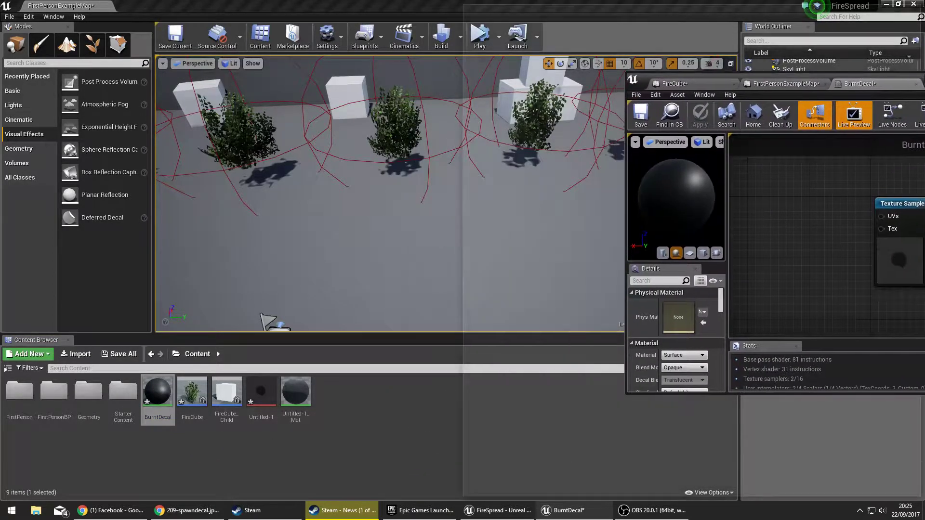
{"action": "key", "text": "super+Right"}
{"action": "key", "text": "Return"}
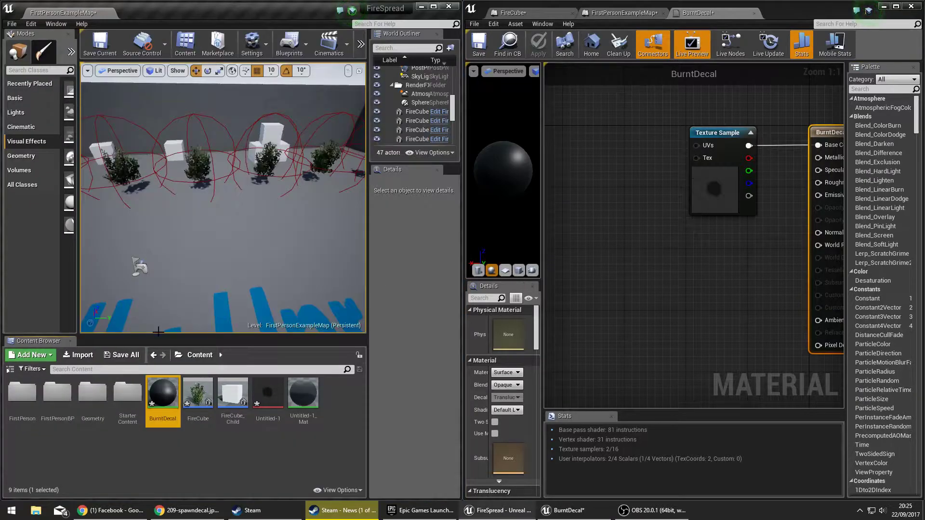
Step: Place a Deferred Decal on the floor beside the Totally Unreal text and assign BurntDecal as its decal material
{"action": "key", "text": "s"}
{"action": "right_click_drag", "start_coordinate": [279, 241], "coordinate": [258, 258]}
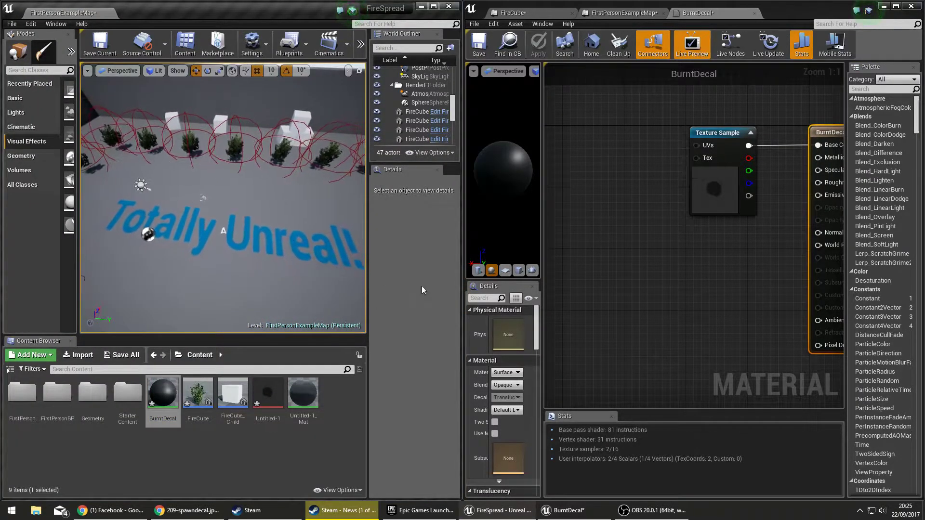
{"action": "right_click_drag", "start_coordinate": [209, 331], "coordinate": [99, 236]}
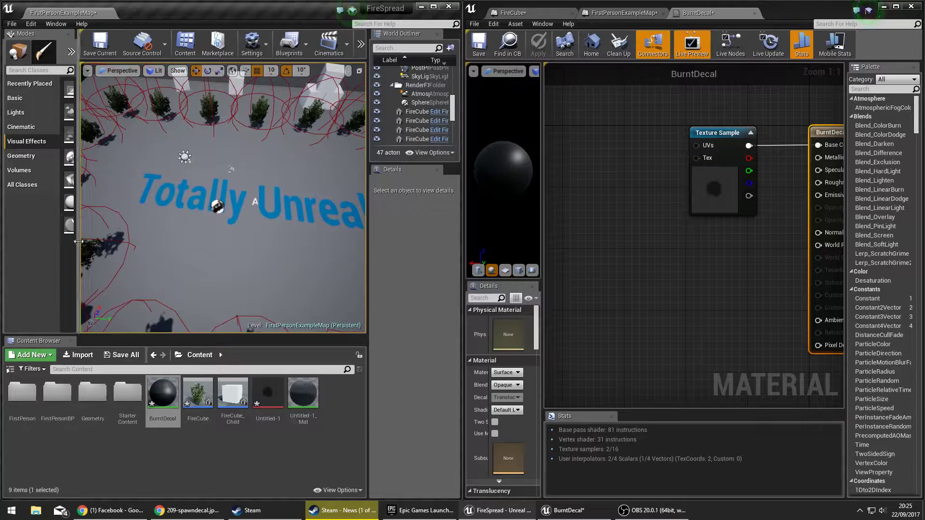
{"action": "left_click_drag", "start_coordinate": [78, 240], "coordinate": [233, 241]}
{"action": "right_click_drag", "start_coordinate": [258, 255], "coordinate": [195, 253]}
{"action": "key", "text": "w"}
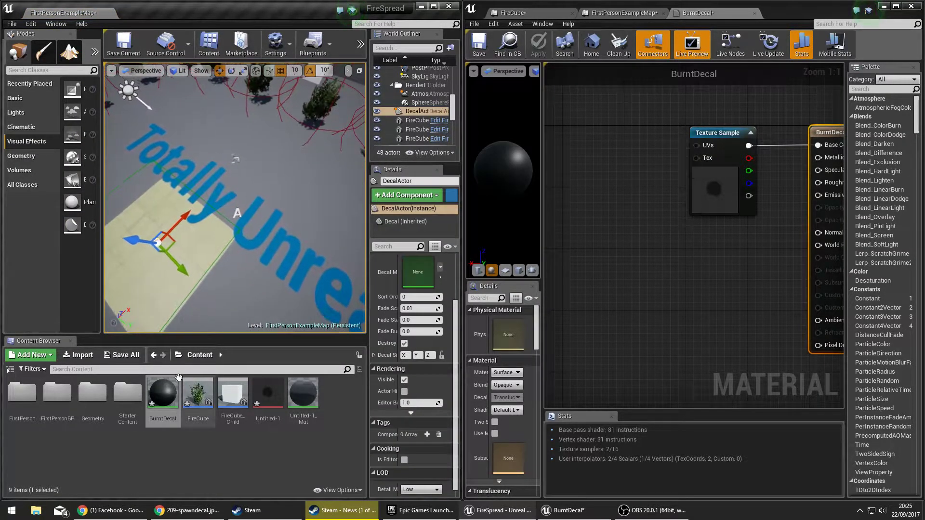
{"action": "left_click_drag", "start_coordinate": [175, 382], "coordinate": [418, 272]}
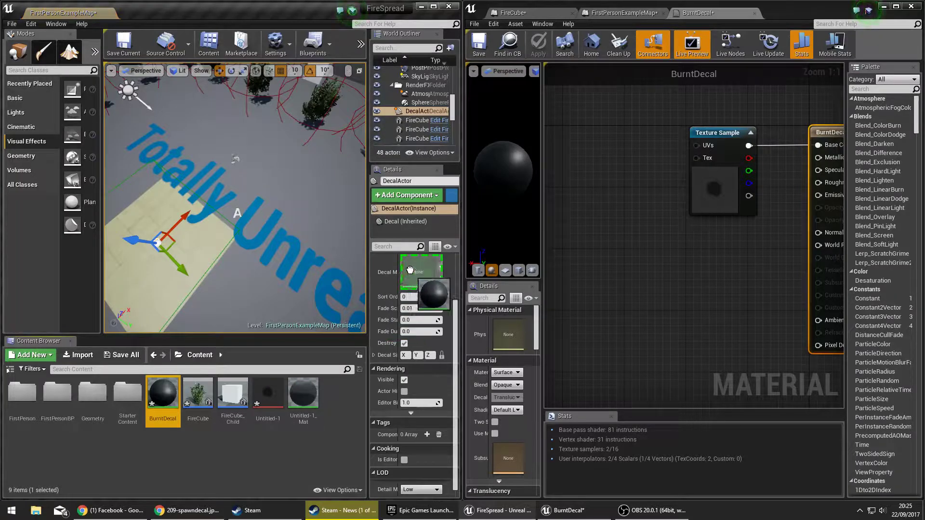
{"action": "right_click_drag", "start_coordinate": [305, 287], "coordinate": [236, 283]}
{"action": "key", "text": "s"}
Step: Set the BurntDecal material's domain to Deferred Decal and its blend mode to Translucent
{"action": "right_click_drag", "start_coordinate": [685, 247], "coordinate": [584, 231]}
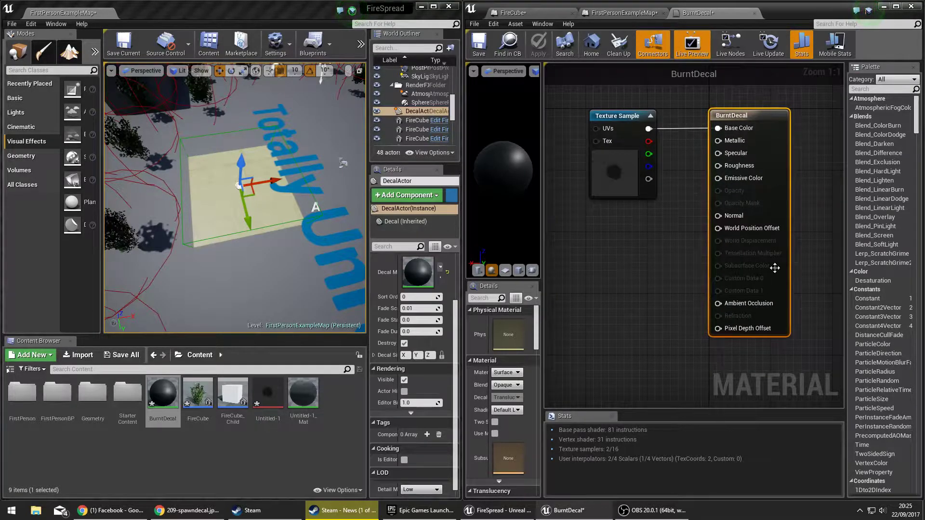
{"action": "left_click", "coordinate": [513, 372]}
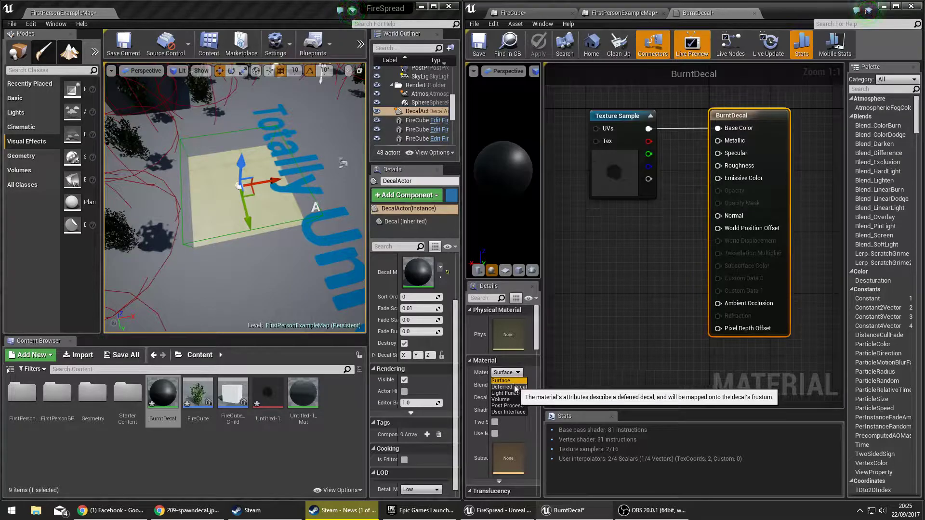
{"action": "left_click", "coordinate": [511, 387]}
{"action": "key", "text": "super+Up"}
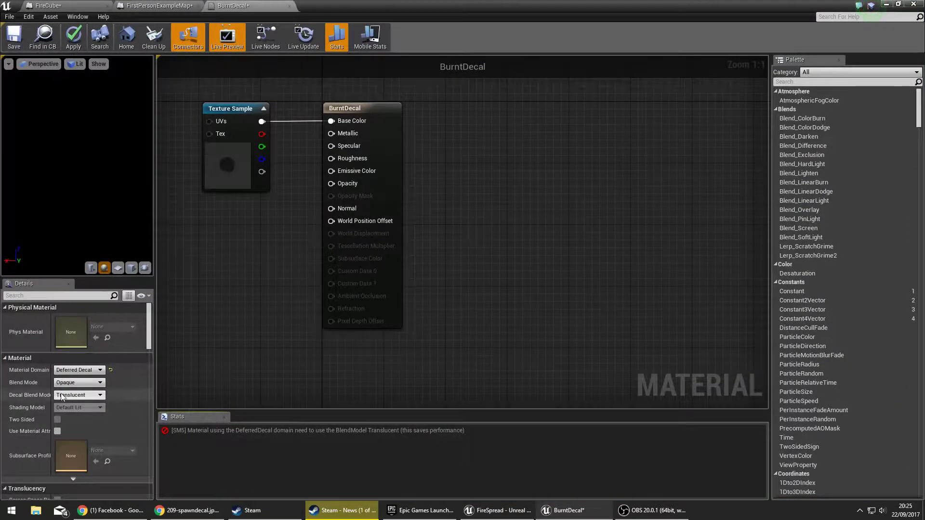
{"action": "left_click", "coordinate": [80, 370]}
{"action": "left_click", "coordinate": [77, 376]}
{"action": "left_click", "coordinate": [80, 370]}
{"action": "left_click", "coordinate": [73, 389]}
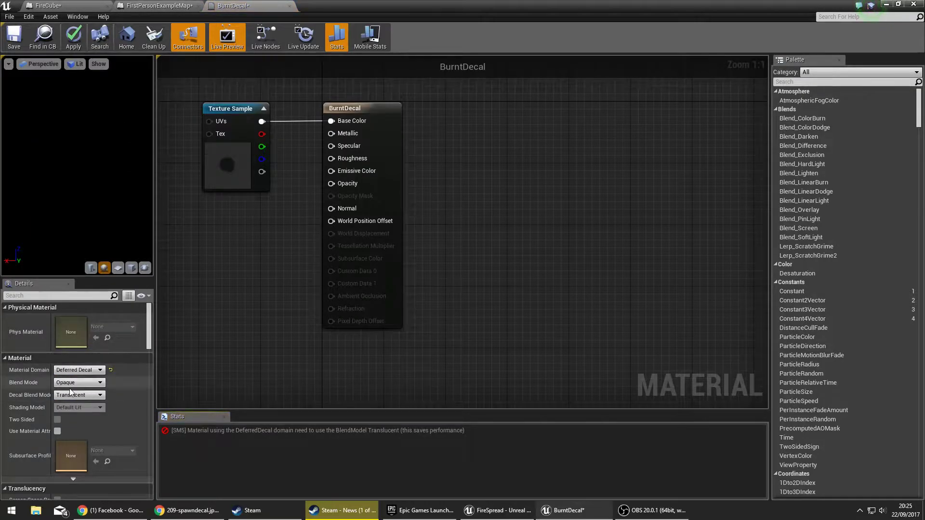
{"action": "left_click", "coordinate": [73, 383]}
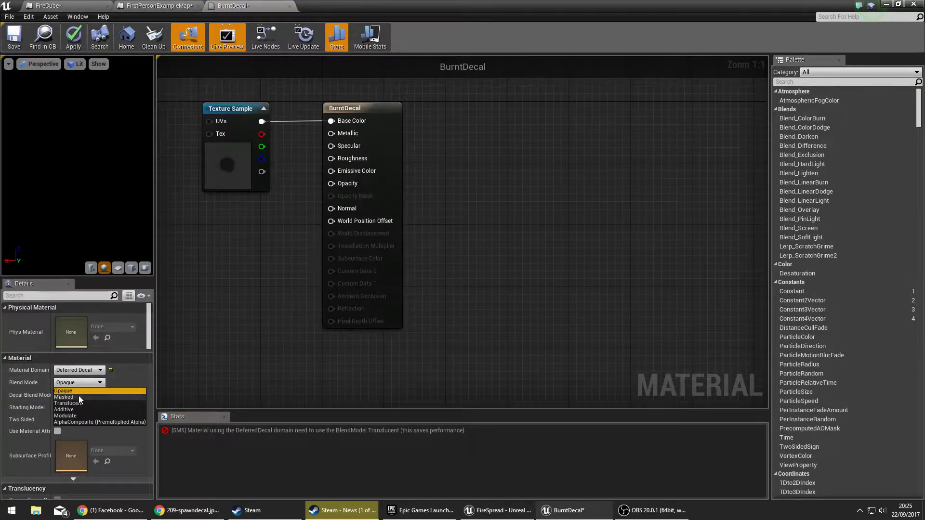
{"action": "left_click", "coordinate": [76, 403]}
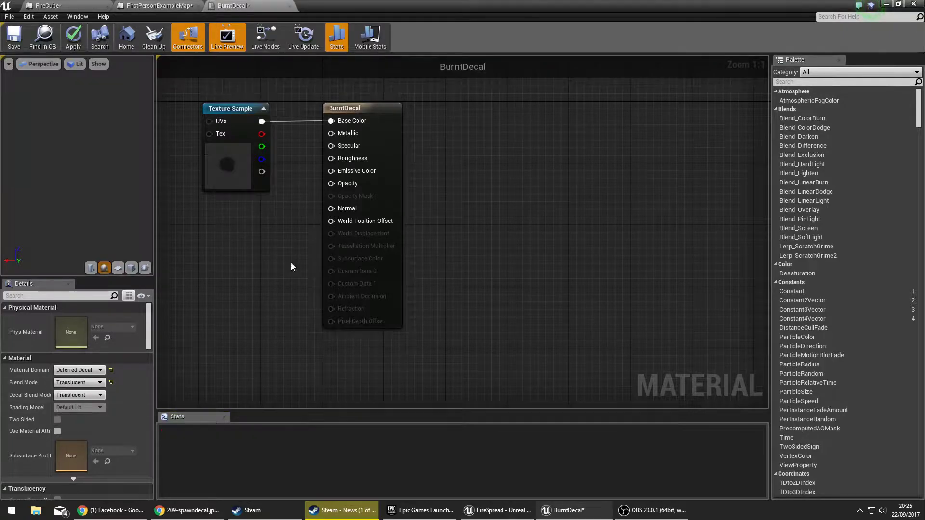
Step: Connect the Texture Sample's alpha output to the material's Opacity input and rotate the preview sphere to inspect it
{"action": "left_click_drag", "start_coordinate": [424, 19], "coordinate": [407, 1]}
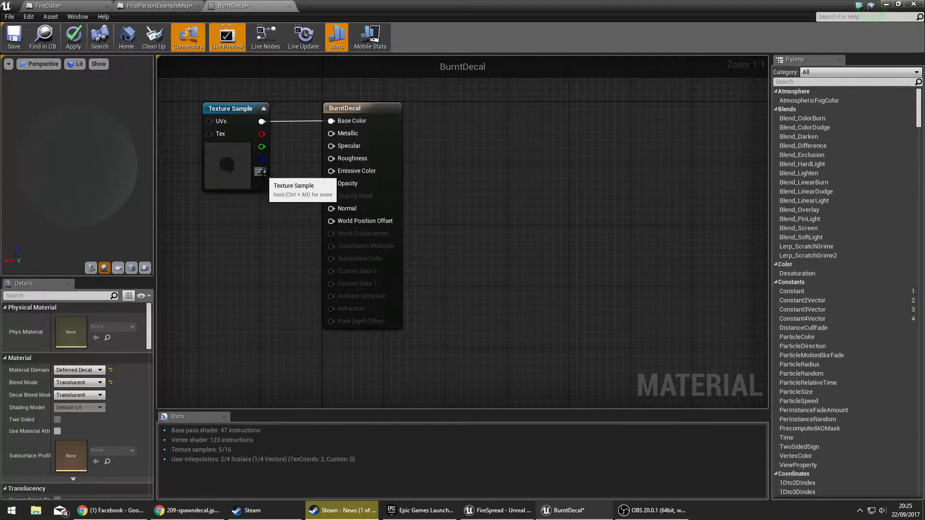
{"action": "left_click_drag", "start_coordinate": [261, 172], "coordinate": [331, 183]}
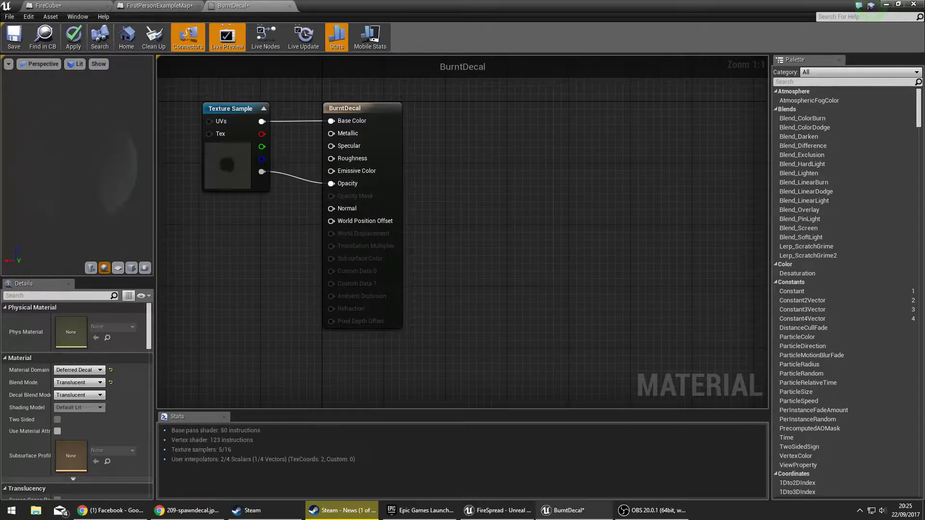
{"action": "left_click_drag", "start_coordinate": [77, 166], "coordinate": [96, 140]}
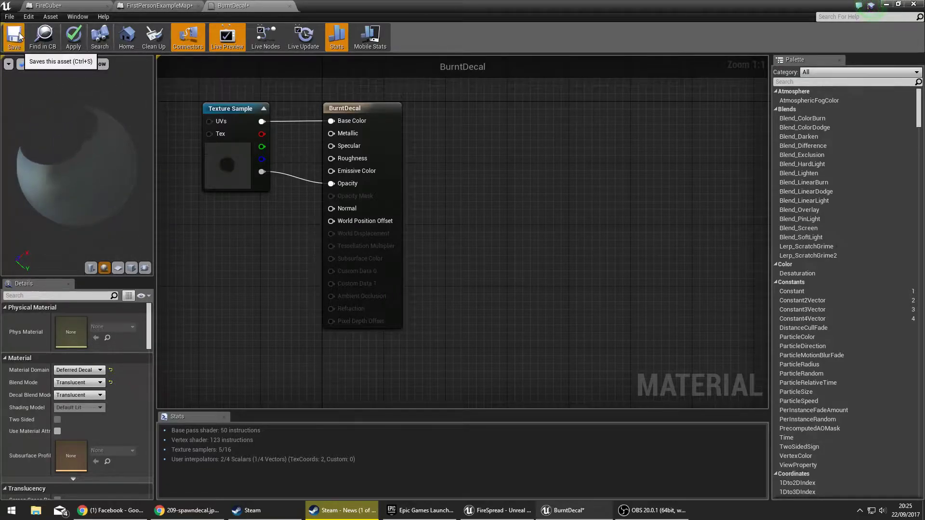
Step: Save the BurntDecal material and return to the level editor at full size
{"action": "key", "text": "ctrl+s"}
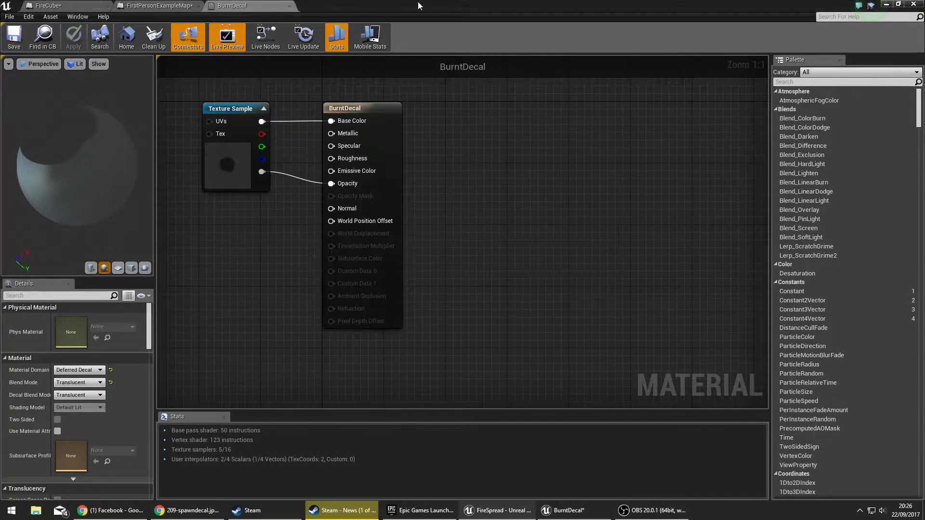
{"action": "left_click", "coordinate": [885, 5]}
{"action": "left_click", "coordinate": [434, 6]}
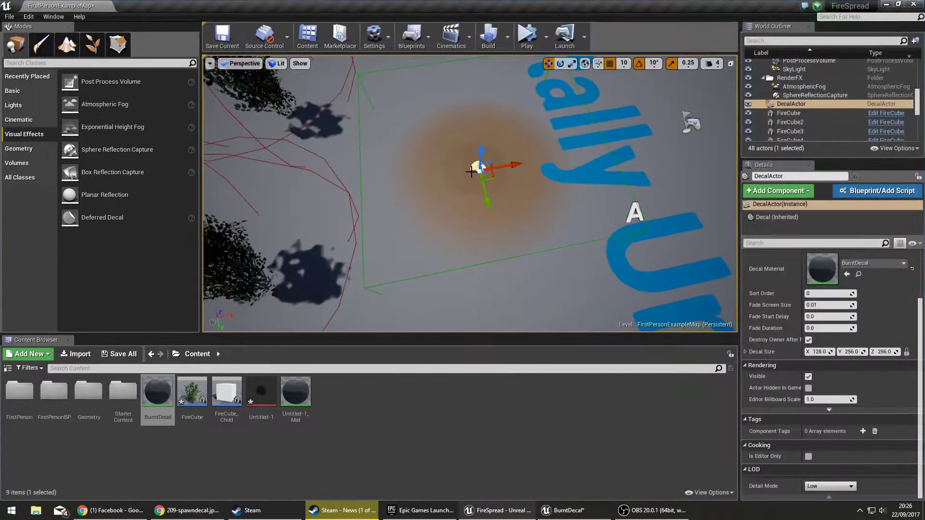
Step: Inspect the burn decal on the floor both selected and unselected, and review the BurntDecal material graph and preview
{"action": "scroll", "coordinate": [469, 193], "scroll_direction": "up", "scroll_amount": 5}
{"action": "right_click_drag", "start_coordinate": [481, 241], "coordinate": [535, 318]}
{"action": "left_click", "coordinate": [504, 285]}
{"action": "scroll", "coordinate": [412, 250], "scroll_direction": "up", "scroll_amount": 3}
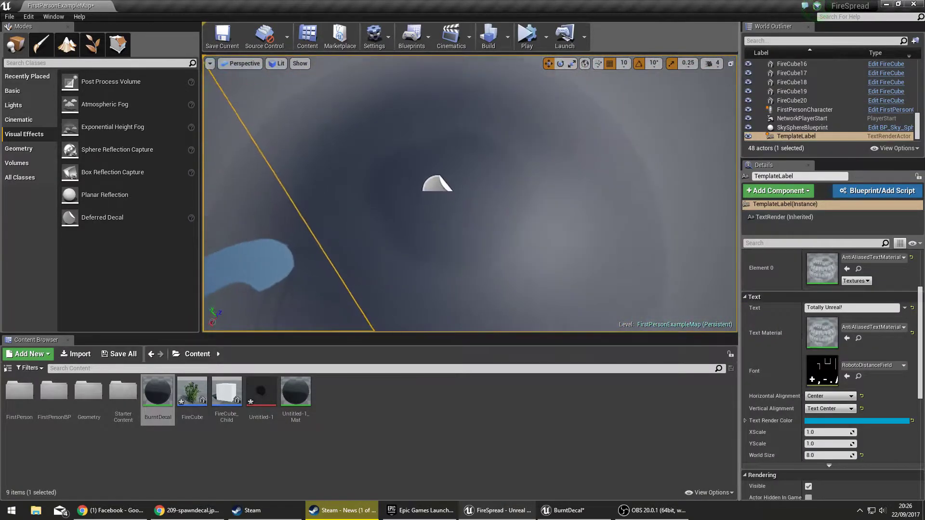
{"action": "left_click", "coordinate": [412, 250]}
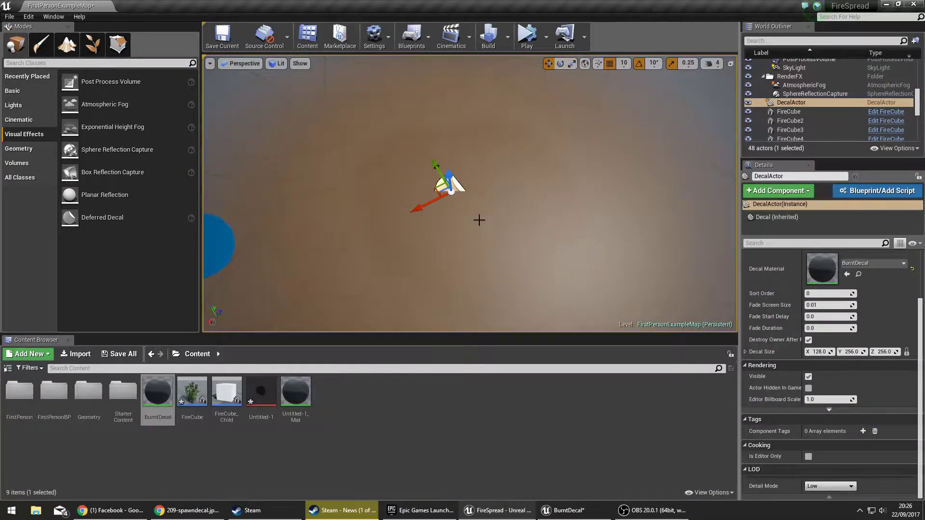
{"action": "scroll", "coordinate": [493, 239], "scroll_direction": "down", "scroll_amount": 4}
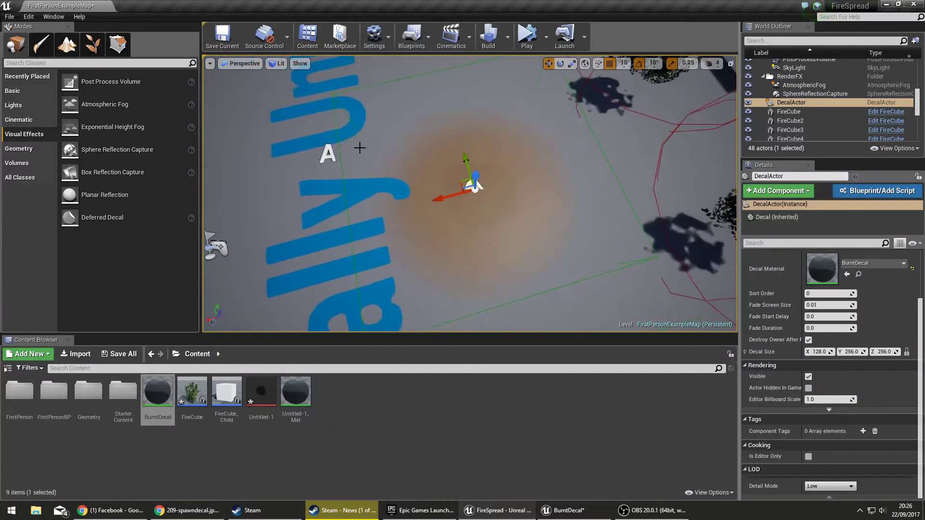
{"action": "left_click", "coordinate": [569, 510]}
{"action": "double_click", "coordinate": [606, 58]}
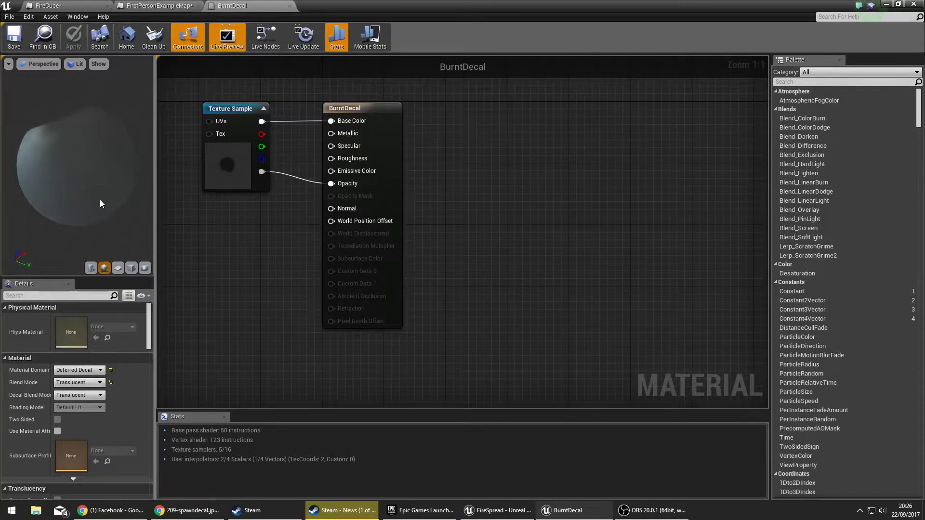
{"action": "left_click", "coordinate": [886, 4]}
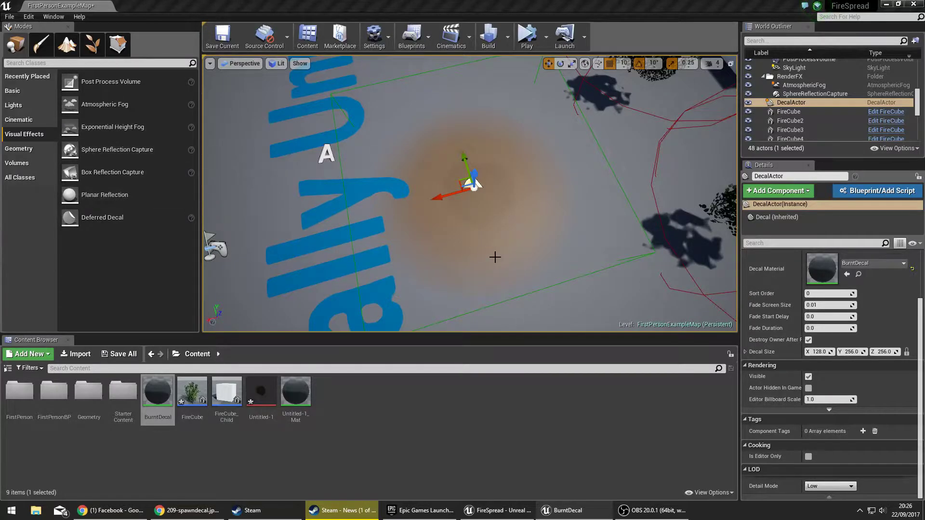
{"action": "scroll", "coordinate": [500, 275], "scroll_direction": "down", "scroll_amount": 5}
{"action": "scroll", "coordinate": [509, 256], "scroll_direction": "up", "scroll_amount": 3}
{"action": "scroll", "coordinate": [502, 256], "scroll_direction": "down", "scroll_amount": 4}
{"action": "scroll", "coordinate": [492, 249], "scroll_direction": "up", "scroll_amount": 4}
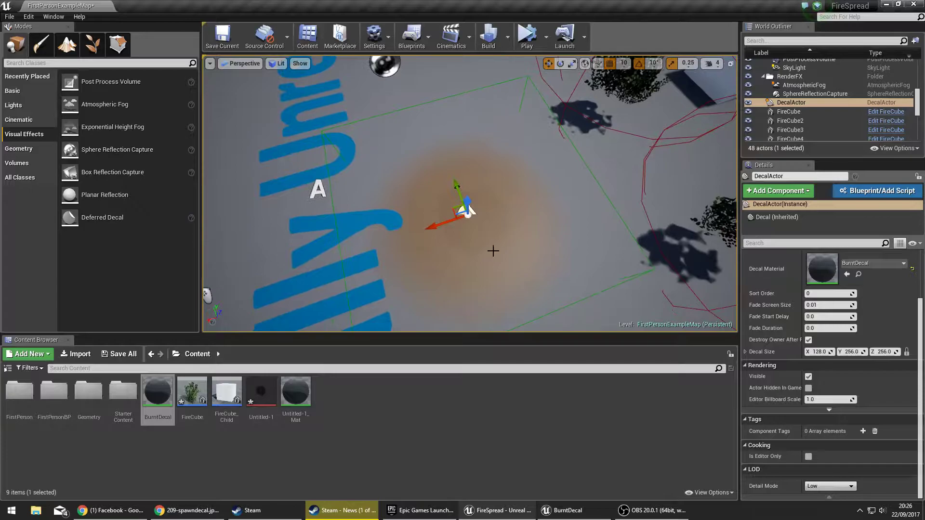
Step: Delete the test decal beside the Totally Unreal text from the level
{"action": "left_click", "coordinate": [465, 213]}
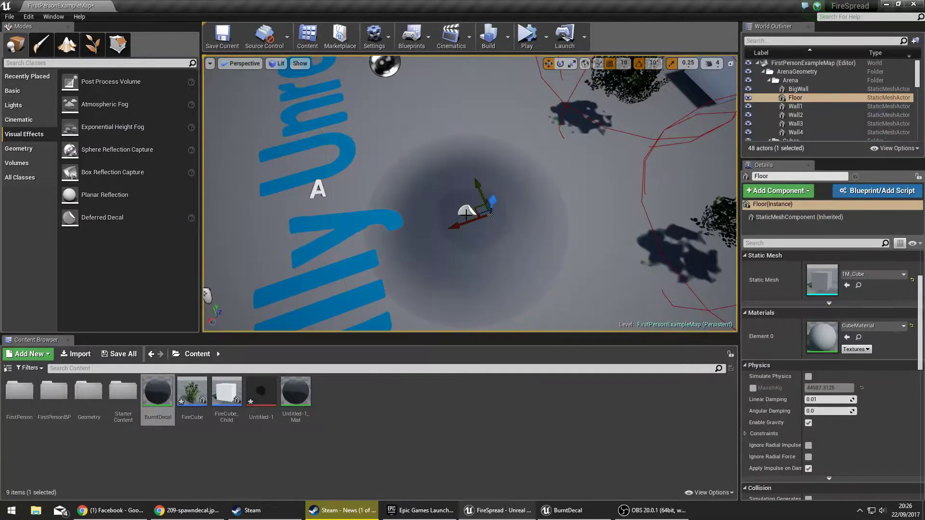
{"action": "left_click", "coordinate": [467, 211]}
{"action": "key", "text": "Delete"}
Step: Select the FireCube8 bush near the back wall and open the FireCube blueprint's event graph at its decal-spawning nodes
{"action": "right_click_drag", "start_coordinate": [518, 204], "coordinate": [496, 110]}
{"action": "right_click_drag", "start_coordinate": [481, 145], "coordinate": [376, 206]}
{"action": "left_click", "coordinate": [415, 153]}
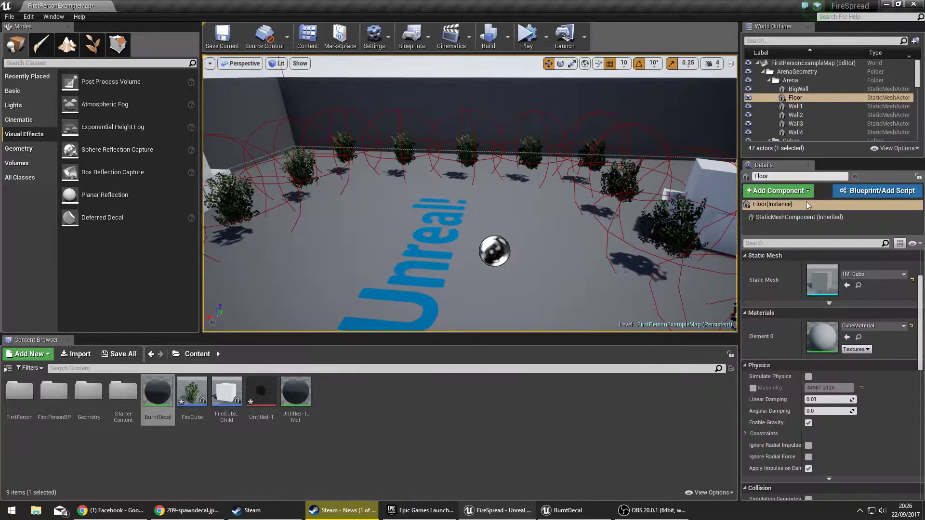
{"action": "left_click", "coordinate": [400, 144]}
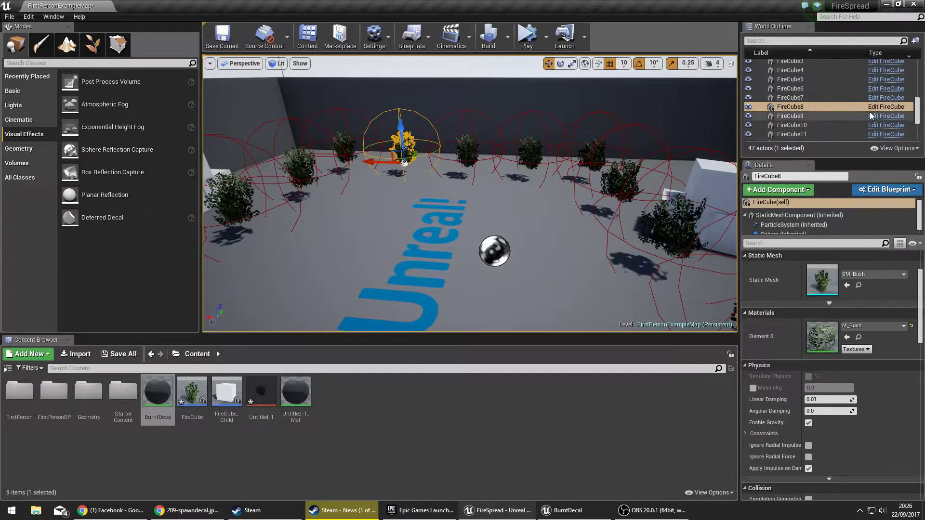
{"action": "left_click_drag", "start_coordinate": [486, 3], "coordinate": [484, 5]}
{"action": "scroll", "coordinate": [578, 310], "scroll_direction": "down", "scroll_amount": 3}
{"action": "scroll", "coordinate": [530, 298], "scroll_direction": "up", "scroll_amount": 4}
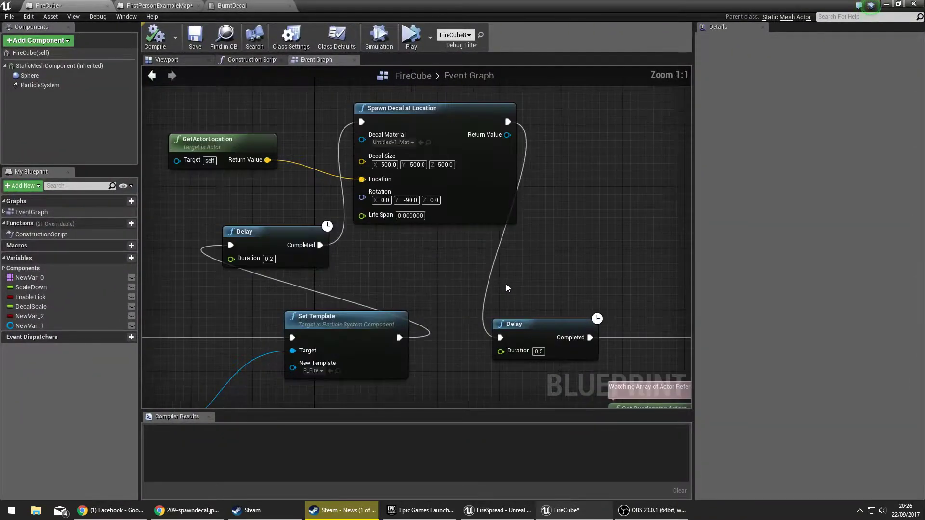
Step: Delete the GetActorLocation, 0.2 Delay and Spawn Decal at Location nodes and connect Set Template directly to the 0.5 Delay
{"action": "scroll", "coordinate": [603, 276], "scroll_direction": "down", "scroll_amount": 3}
{"action": "left_click_drag", "start_coordinate": [274, 142], "coordinate": [513, 246]}
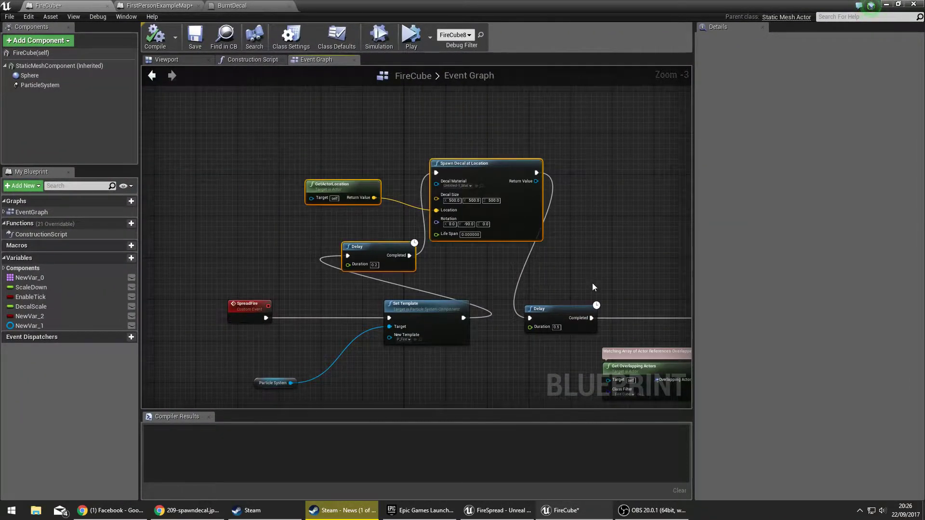
{"action": "key", "text": "Delete"}
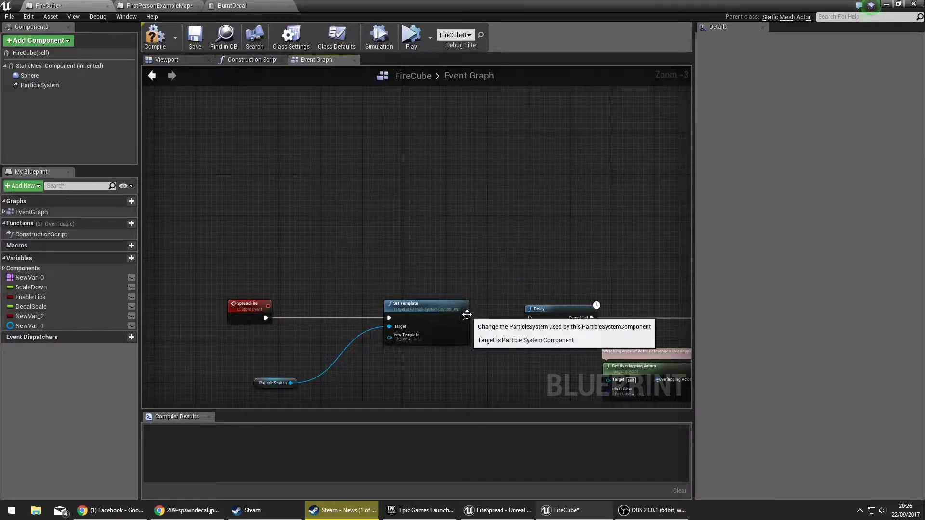
{"action": "left_click_drag", "start_coordinate": [464, 318], "coordinate": [530, 319]}
Step: Insert a new Delay node between Set Template and the 0.5 Delay in the SpreadFire chain
{"action": "scroll", "coordinate": [456, 251], "scroll_direction": "down", "scroll_amount": 4}
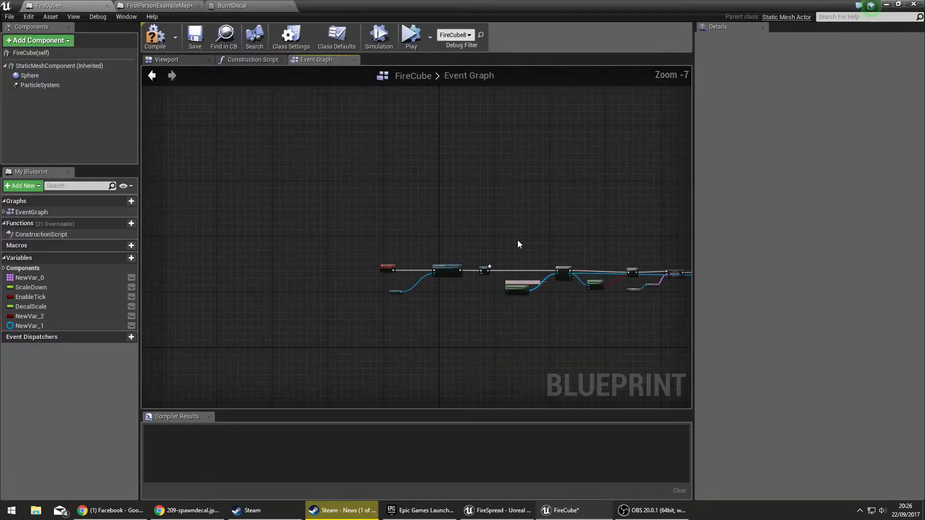
{"action": "scroll", "coordinate": [518, 241], "scroll_direction": "up", "scroll_amount": 1}
{"action": "scroll", "coordinate": [444, 264], "scroll_direction": "up", "scroll_amount": 4}
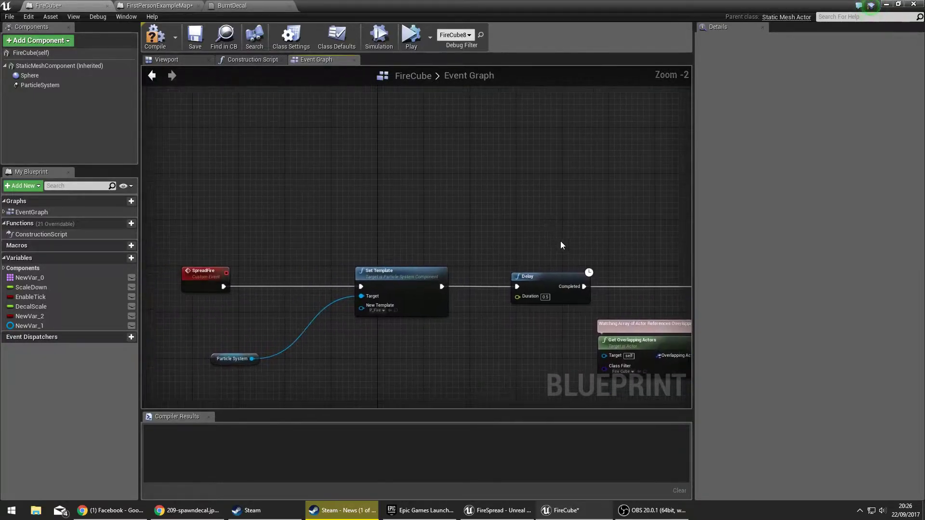
{"action": "scroll", "coordinate": [588, 236], "scroll_direction": "up", "scroll_amount": 1}
{"action": "right_click_drag", "start_coordinate": [635, 202], "coordinate": [539, 200]}
{"action": "scroll", "coordinate": [183, 156], "scroll_direction": "down", "scroll_amount": 5}
{"action": "scroll", "coordinate": [315, 176], "scroll_direction": "up", "scroll_amount": 4}
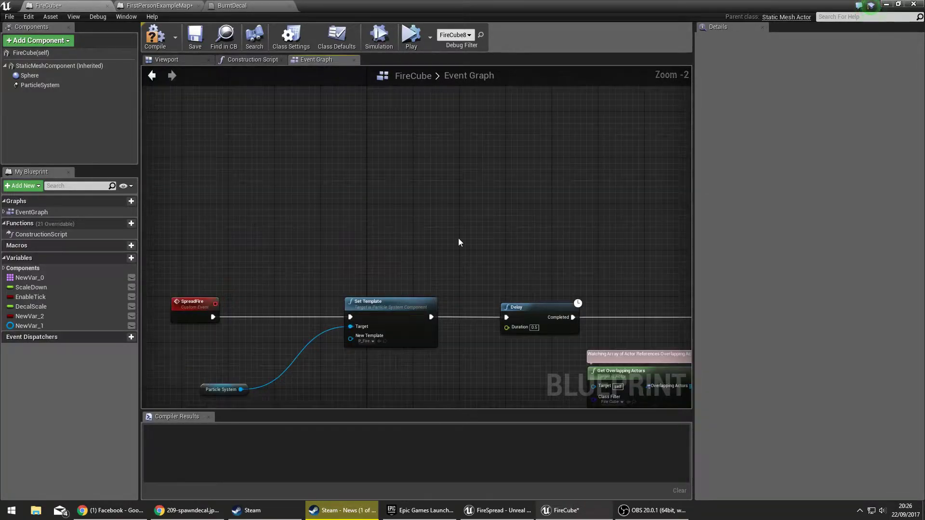
{"action": "right_click_drag", "start_coordinate": [458, 242], "coordinate": [474, 210]}
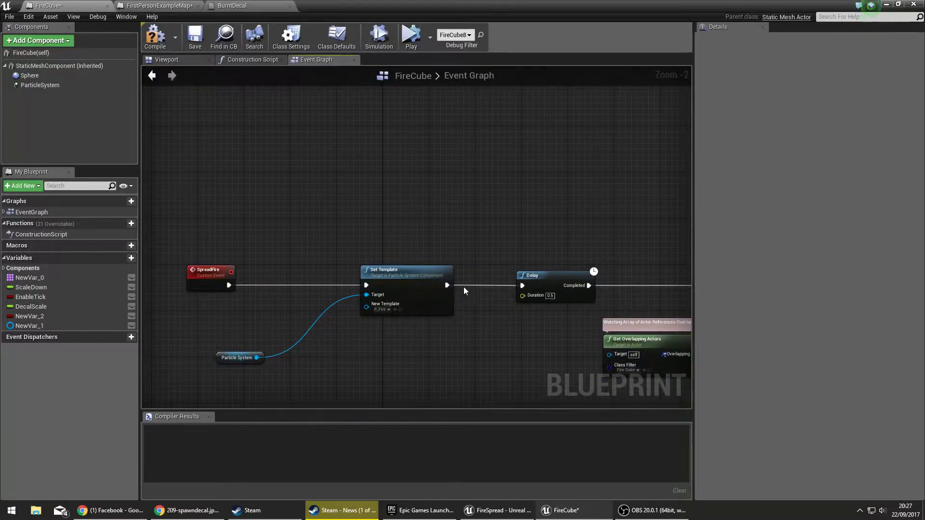
{"action": "left_click_drag", "start_coordinate": [448, 285], "coordinate": [453, 188]}
{"action": "type", "text": "delay"}
{"action": "key", "text": "Return"}
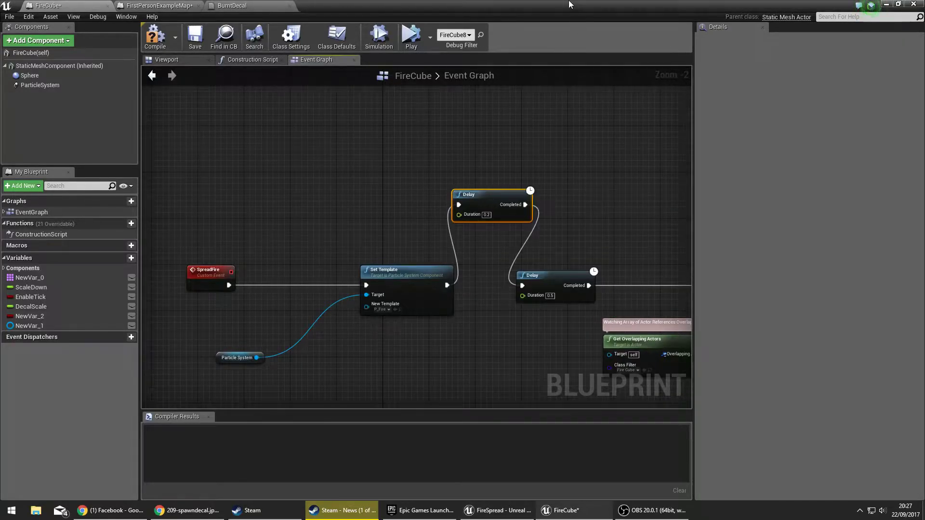
Step: Add a Spawn Decal at Location node executed by the new Delay's Completed output, detaching that output from the 0.5 Delay
{"action": "right_click_drag", "start_coordinate": [530, 123], "coordinate": [427, 128]}
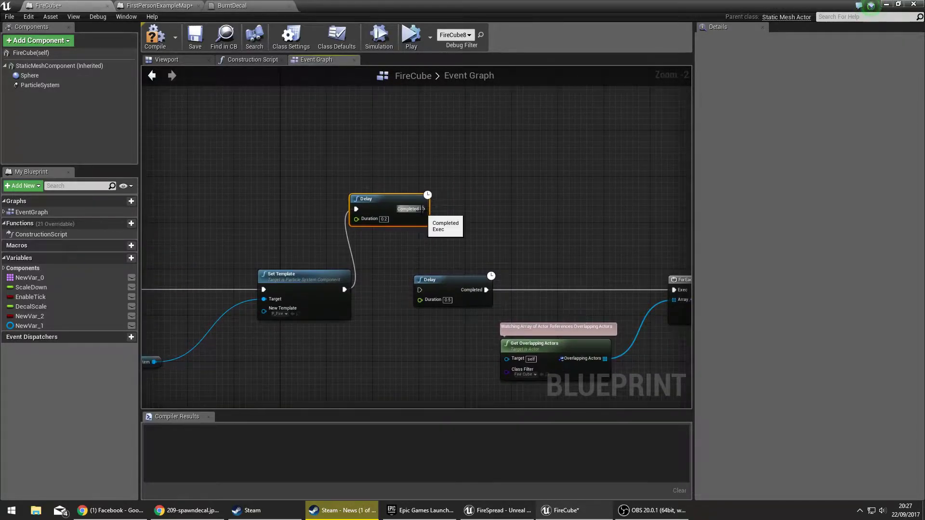
{"action": "left_click_drag", "start_coordinate": [422, 209], "coordinate": [471, 146]}
{"action": "type", "text": "spaw"}
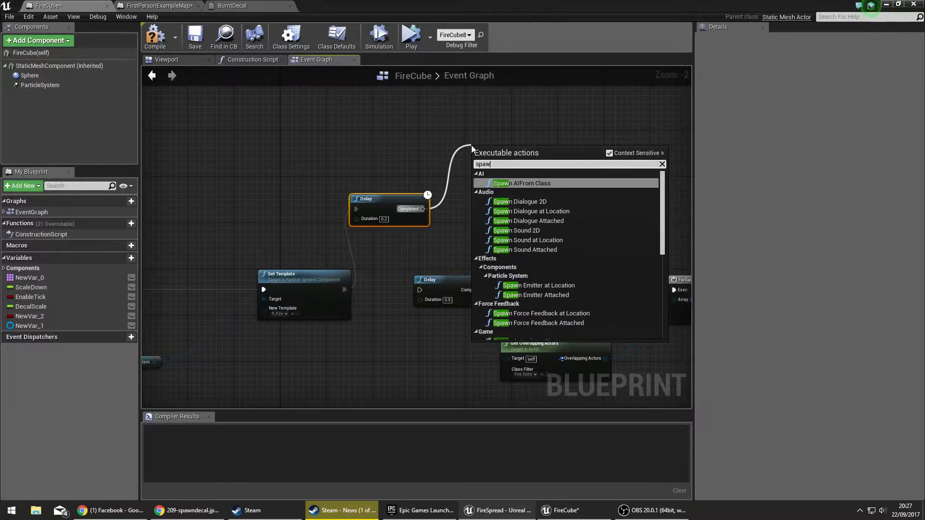
{"action": "type", "text": "n decal"}
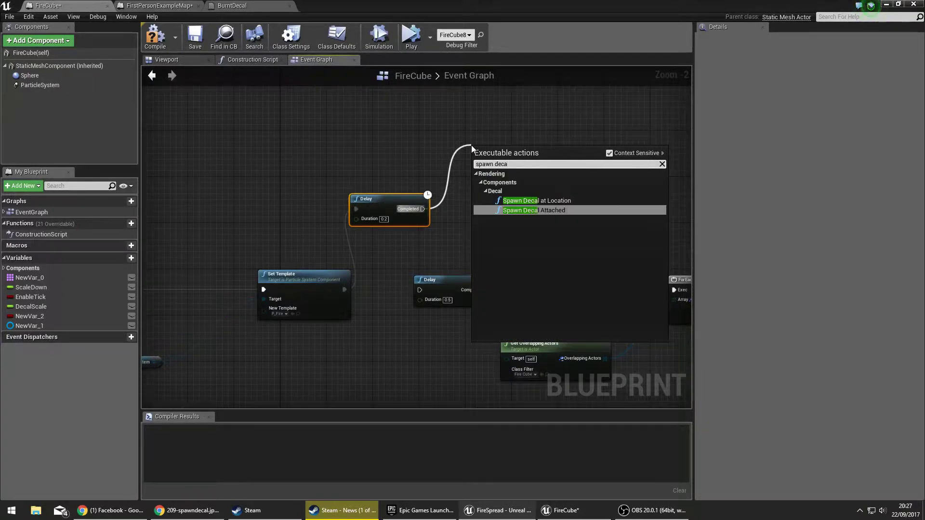
{"action": "key", "text": "Return"}
Step: Feed GetActorLocation into the Spawn Decal node's Location input and choose BurntDecal as its decal material
{"action": "left_click_drag", "start_coordinate": [502, 195], "coordinate": [400, 163]}
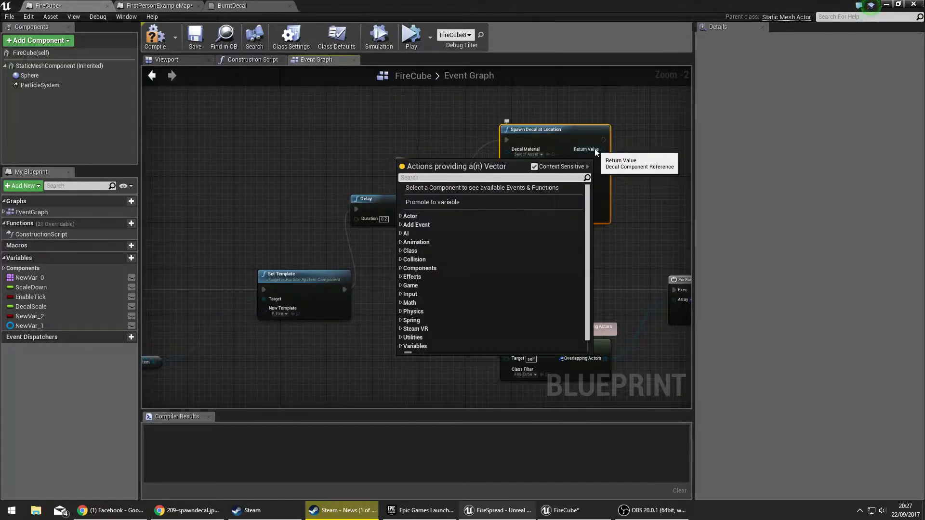
{"action": "type", "text": "get actor loca"}
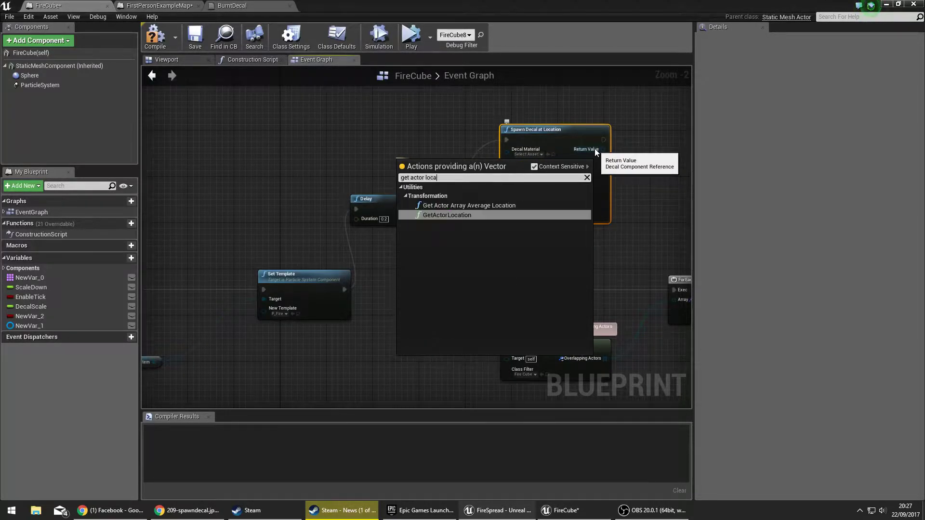
{"action": "left_click", "coordinate": [465, 215]}
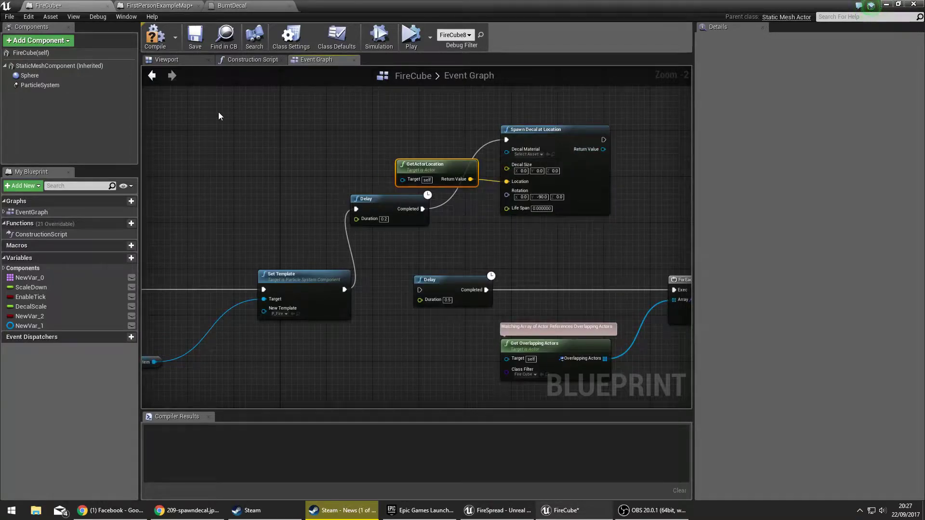
{"action": "right_click_drag", "start_coordinate": [408, 96], "coordinate": [336, 115]}
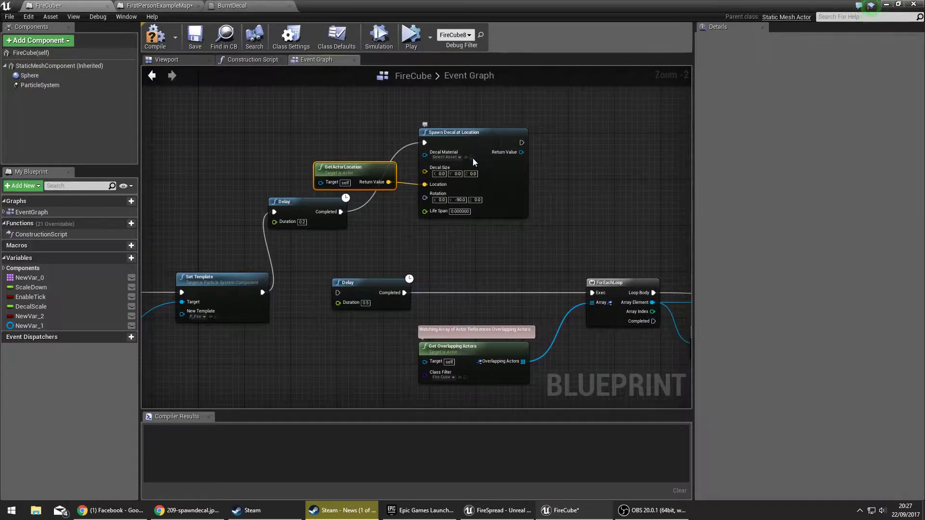
{"action": "left_click", "coordinate": [444, 157]}
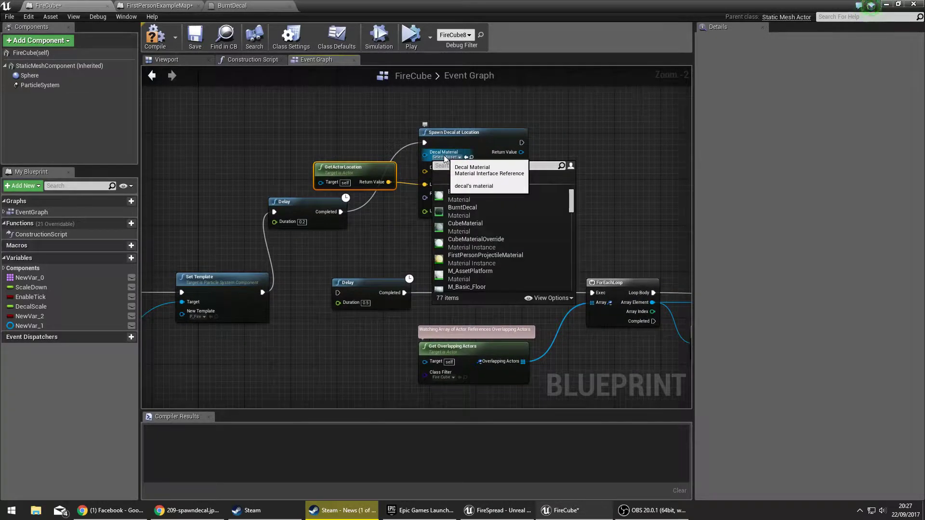
{"action": "left_click", "coordinate": [470, 206]}
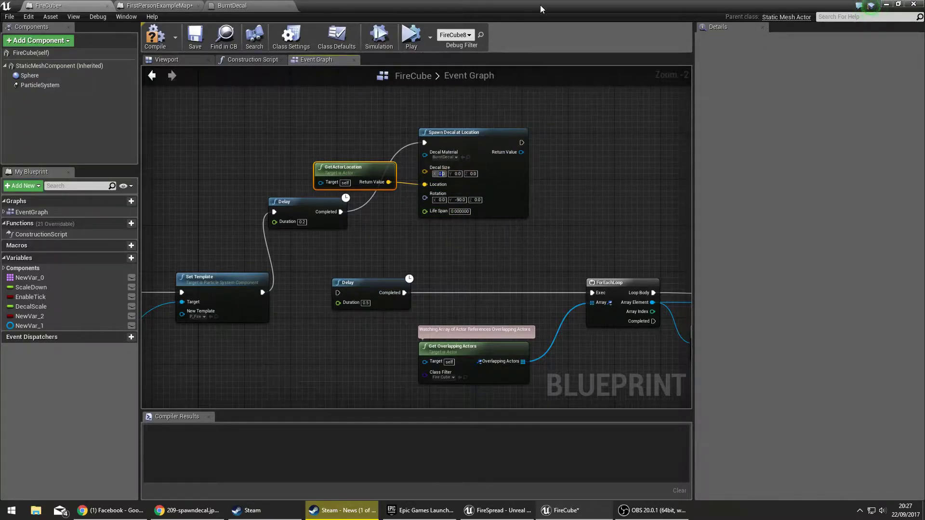
Step: Switch to the level editor, place a Deferred Decal on the floor at the Unreal! text and frame it
{"action": "left_click_drag", "start_coordinate": [541, 8], "coordinate": [0, 284]}
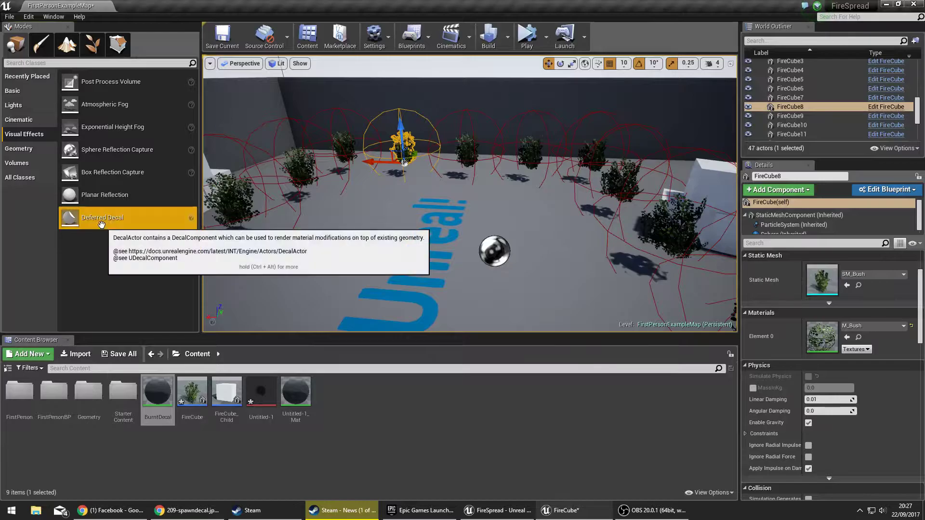
{"action": "left_click_drag", "start_coordinate": [107, 217], "coordinate": [393, 274]}
{"action": "key", "text": "f"}
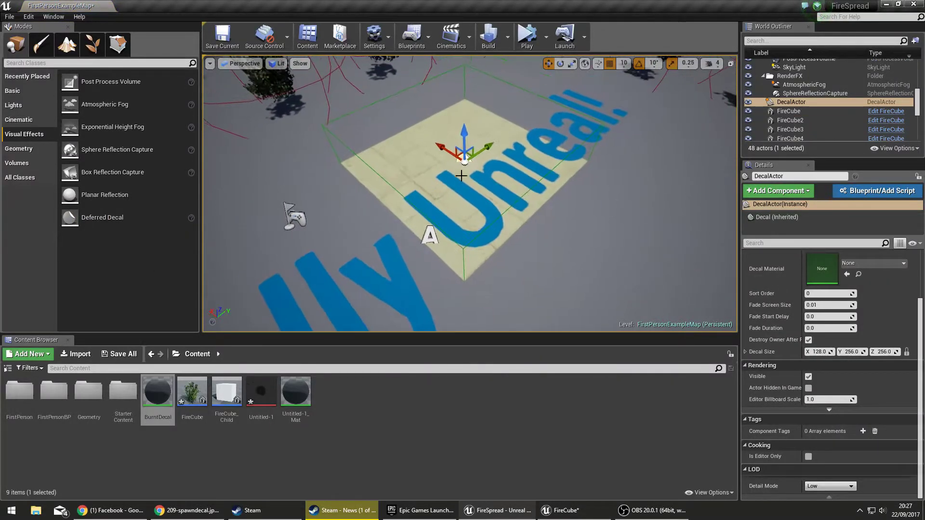
Step: Move the Totally Unreal! text sideways off the decal and select the decal to examine its scale and size settings
{"action": "left_click", "coordinate": [519, 200]}
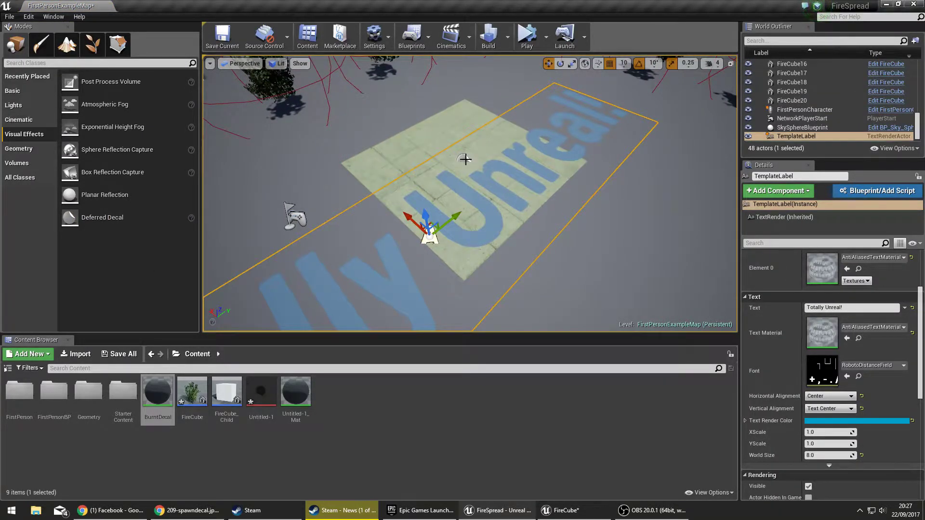
{"action": "right_click_drag", "start_coordinate": [448, 171], "coordinate": [521, 172]}
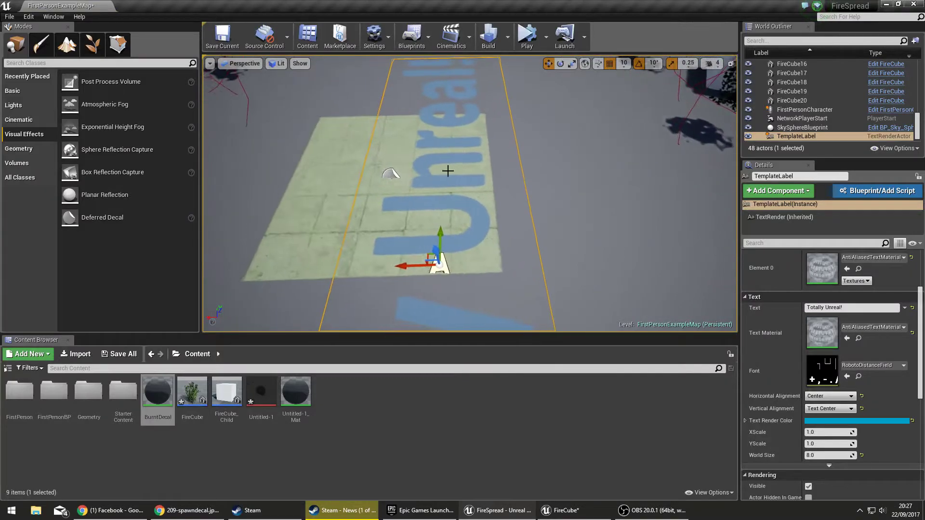
{"action": "left_click_drag", "start_coordinate": [412, 265], "coordinate": [534, 263]}
{"action": "left_click", "coordinate": [394, 174]}
{"action": "scroll", "coordinate": [803, 290], "scroll_direction": "up", "scroll_amount": 2}
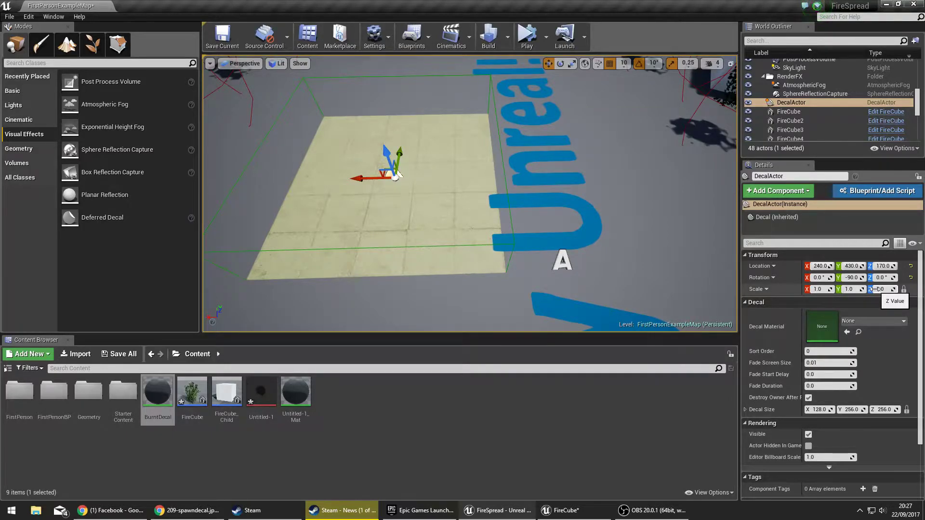
Step: Return to the FireCube blueprint and set the Spawn Decal node's Decal Size to 500 in X, Y and Z
{"action": "left_click", "coordinate": [572, 510]}
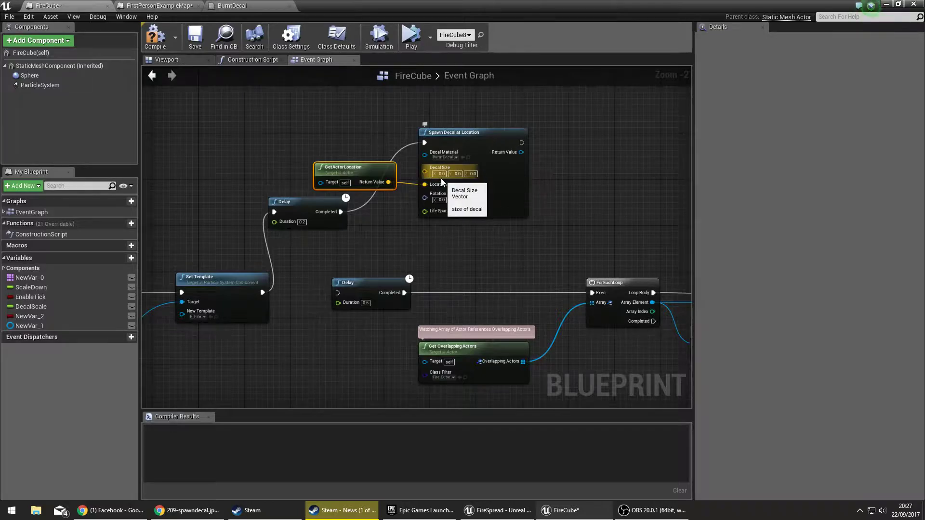
{"action": "left_click", "coordinate": [442, 174]}
{"action": "type", "text": "500"}
{"action": "key", "text": "Return"}
{"action": "left_click", "coordinate": [457, 173]}
{"action": "type", "text": "500"}
{"action": "key", "text": "Return"}
{"action": "type", "text": "500"}
{"action": "key", "text": "Return"}
Step: Connect the Spawn Decal at Location node's execution output to the 0.5 Delay's input
{"action": "left_click", "coordinate": [510, 194]}
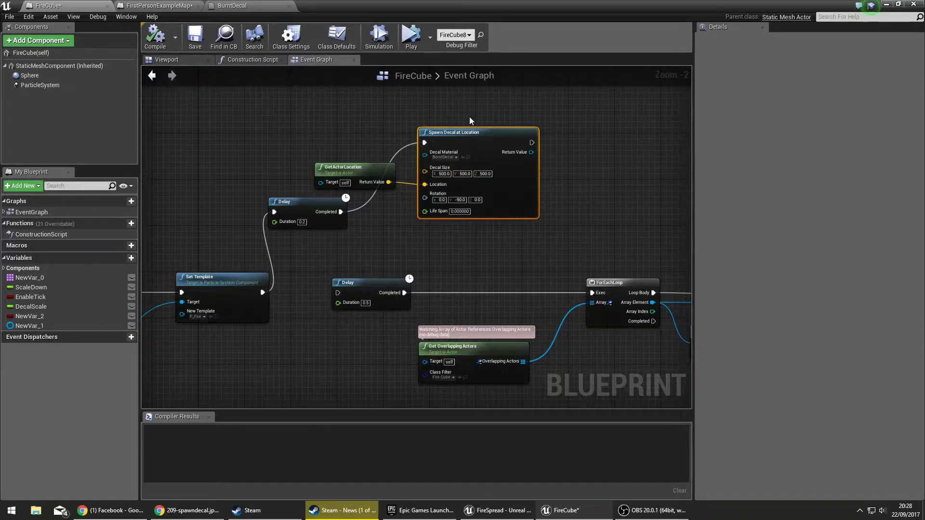
{"action": "right_click_drag", "start_coordinate": [605, 204], "coordinate": [560, 195]}
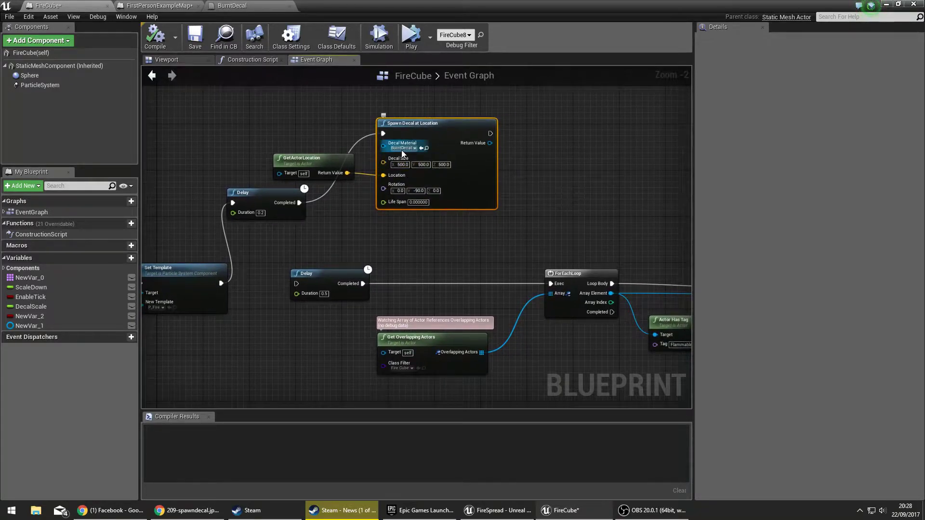
{"action": "left_click_drag", "start_coordinate": [489, 133], "coordinate": [296, 283]}
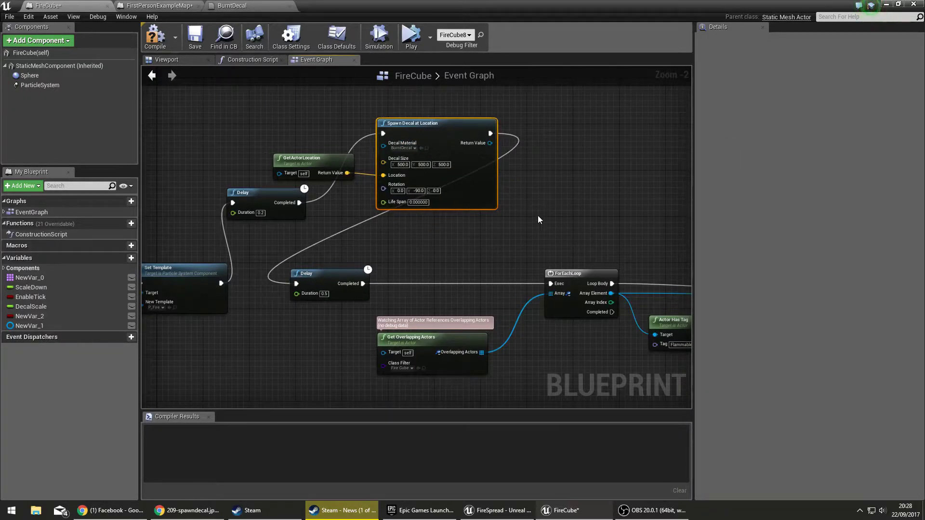
Step: Move the 0.2 Delay, GetActorLocation and Spawn Decal at Location nodes together up and away from the main SpreadFire chain
{"action": "scroll", "coordinate": [281, 149], "scroll_direction": "down", "scroll_amount": 3}
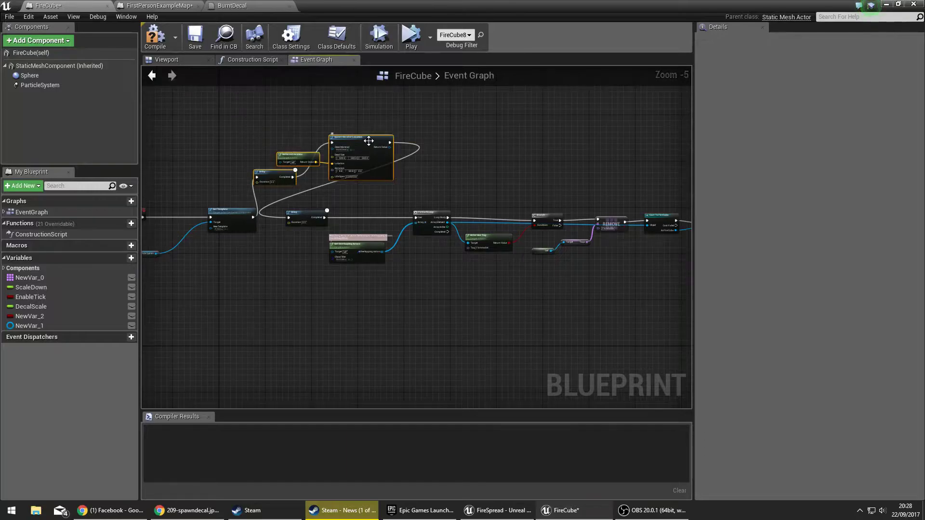
{"action": "left_click_drag", "start_coordinate": [368, 141], "coordinate": [306, 103]}
{"action": "scroll", "coordinate": [319, 149], "scroll_direction": "up", "scroll_amount": 5}
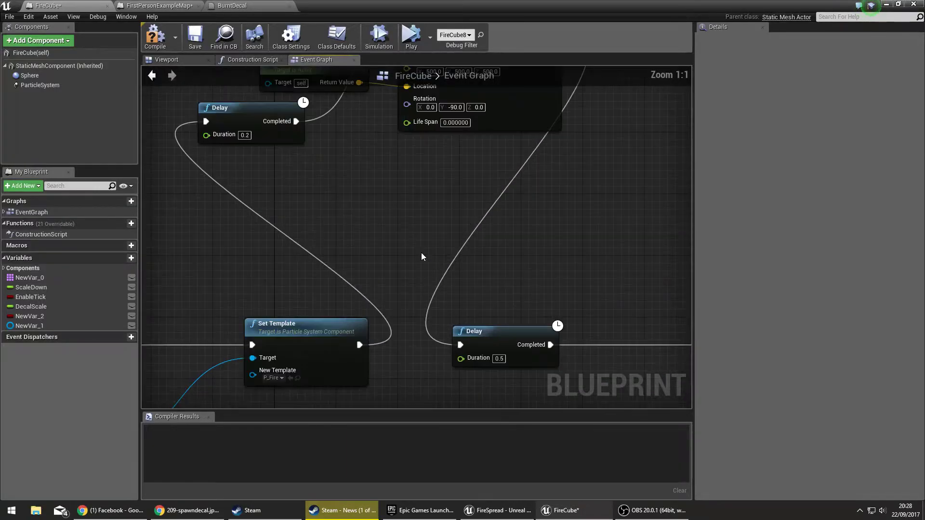
{"action": "right_click_drag", "start_coordinate": [354, 212], "coordinate": [367, 267]}
{"action": "right_click_drag", "start_coordinate": [432, 252], "coordinate": [431, 278]}
{"action": "scroll", "coordinate": [429, 284], "scroll_direction": "down", "scroll_amount": 3}
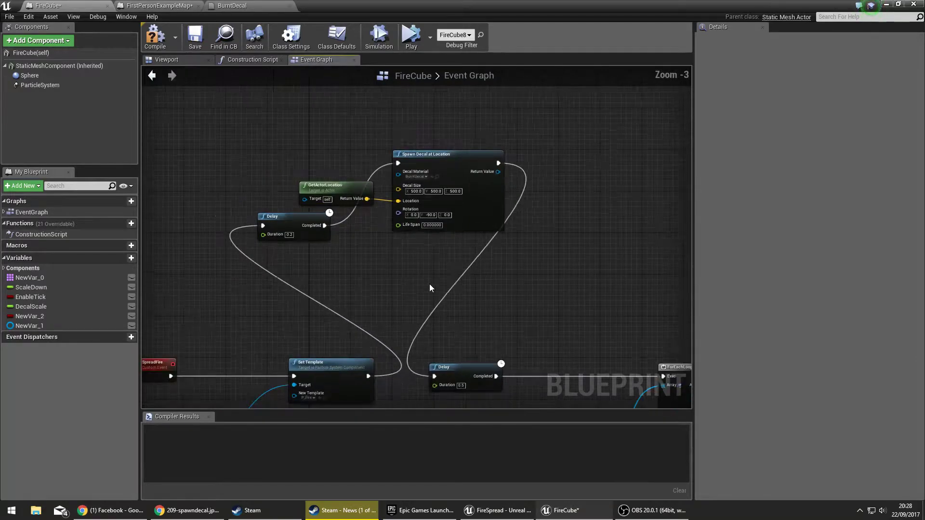
{"action": "scroll", "coordinate": [429, 285], "scroll_direction": "up", "scroll_amount": 2}
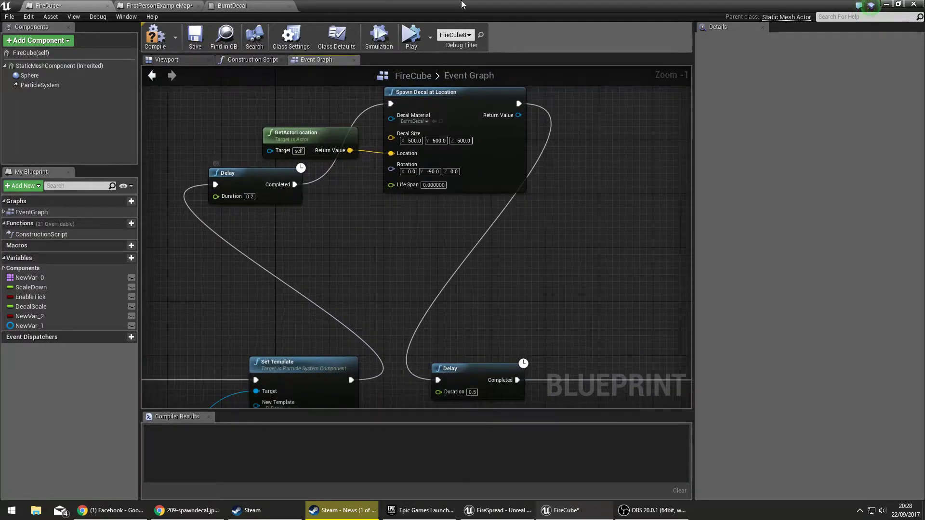
Step: Switch to the level editor, browse to the StarterContent Particles folder and open the P_Fire particle system
{"action": "left_click_drag", "start_coordinate": [462, 4], "coordinate": [0, 176]}
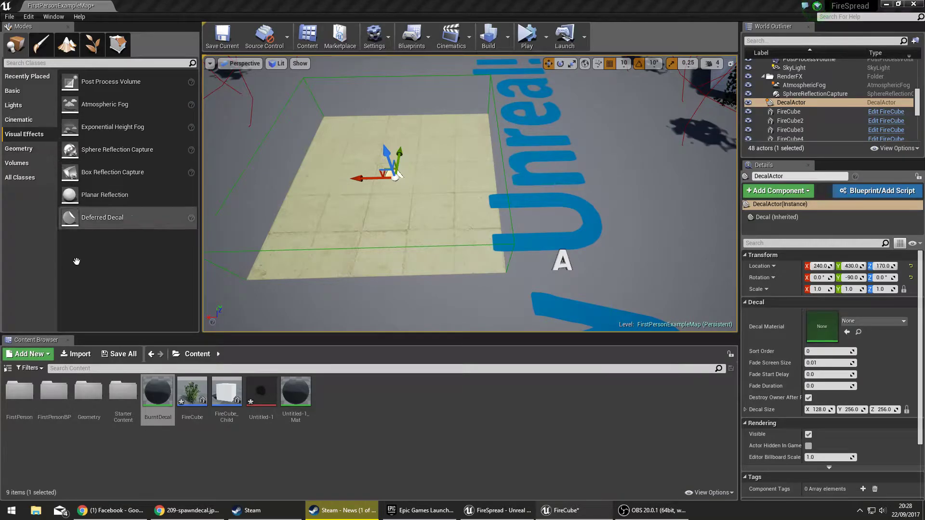
{"action": "double_click", "coordinate": [54, 391]}
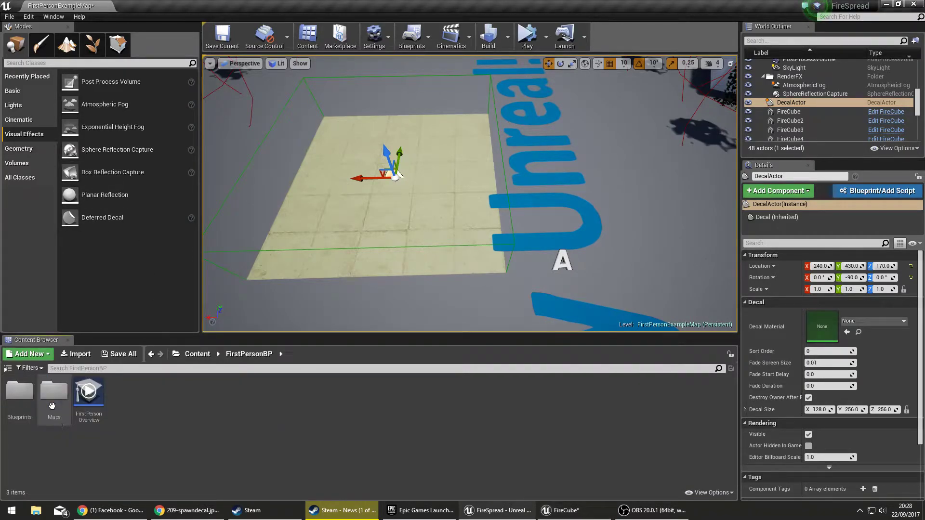
{"action": "double_click", "coordinate": [19, 391]}
{"action": "left_click", "coordinate": [236, 354]}
{"action": "left_click", "coordinate": [190, 354]}
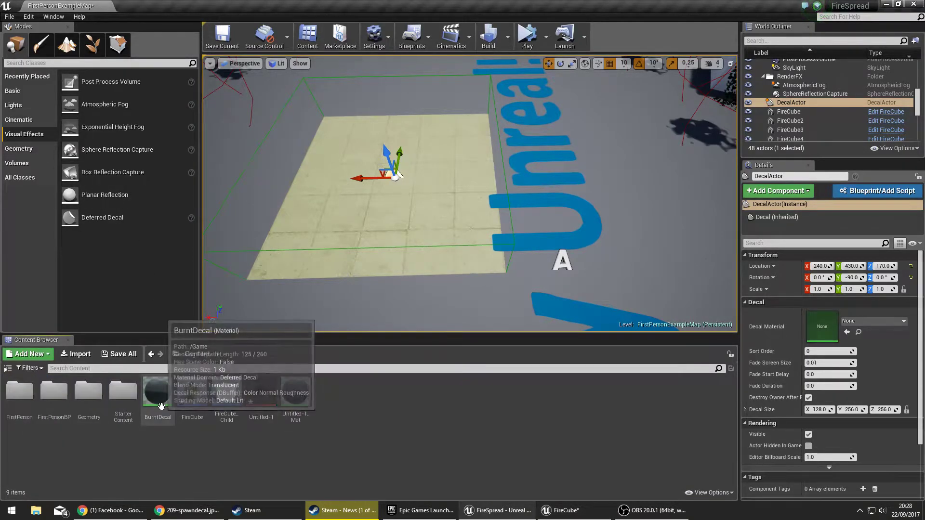
{"action": "double_click", "coordinate": [120, 400]}
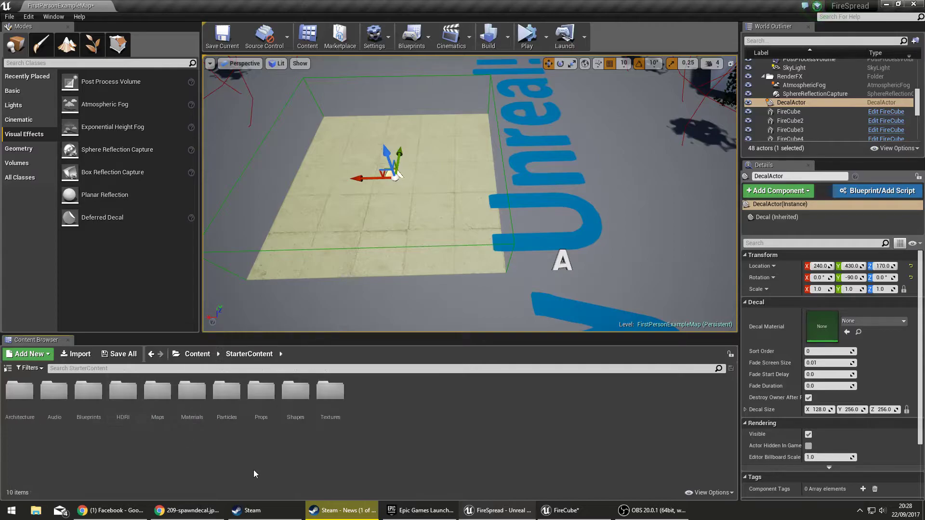
{"action": "double_click", "coordinate": [227, 391]}
{"action": "double_click", "coordinate": [123, 392]}
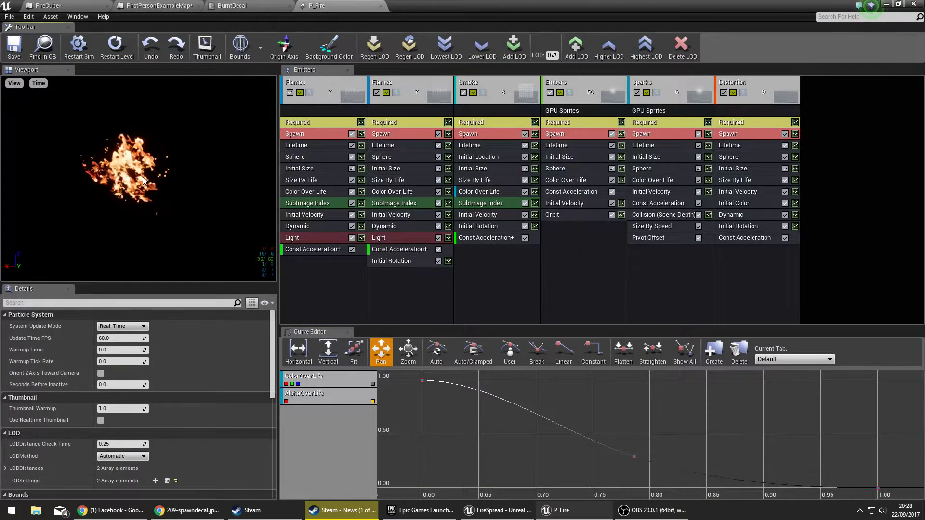
Step: Restart the P_Fire preview several times to examine how long the flames take to build up
{"action": "left_click", "coordinate": [112, 54]}
{"action": "left_click", "coordinate": [114, 46]}
{"action": "left_click", "coordinate": [124, 57]}
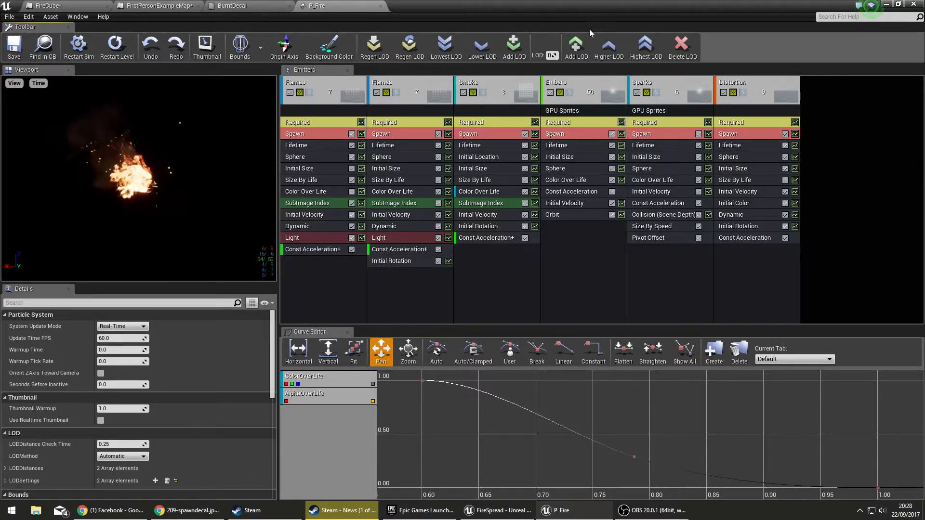
Step: Return to the FireCube blueprint, set the Delay before Spawn Decal at Location to 0.5 and compile
{"action": "left_click", "coordinate": [232, 5]}
{"action": "left_click", "coordinate": [159, 5]}
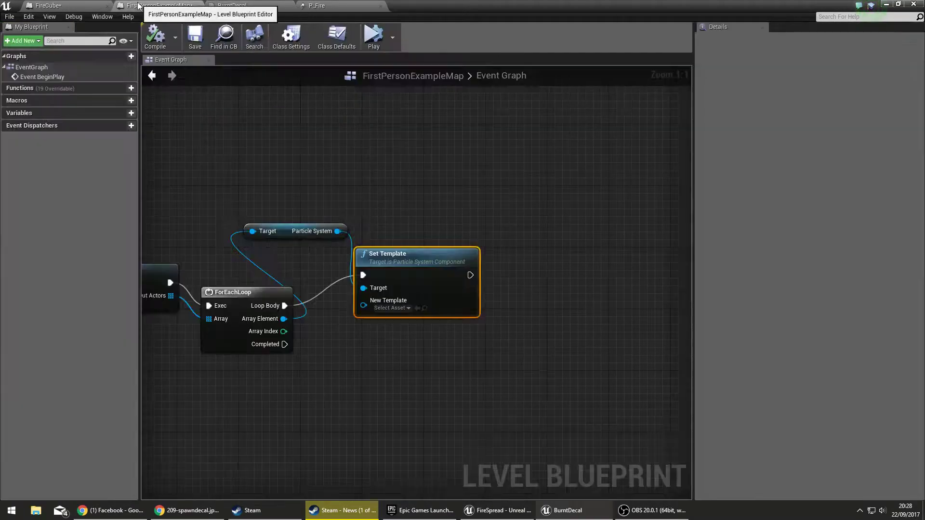
{"action": "left_click", "coordinate": [81, 6]}
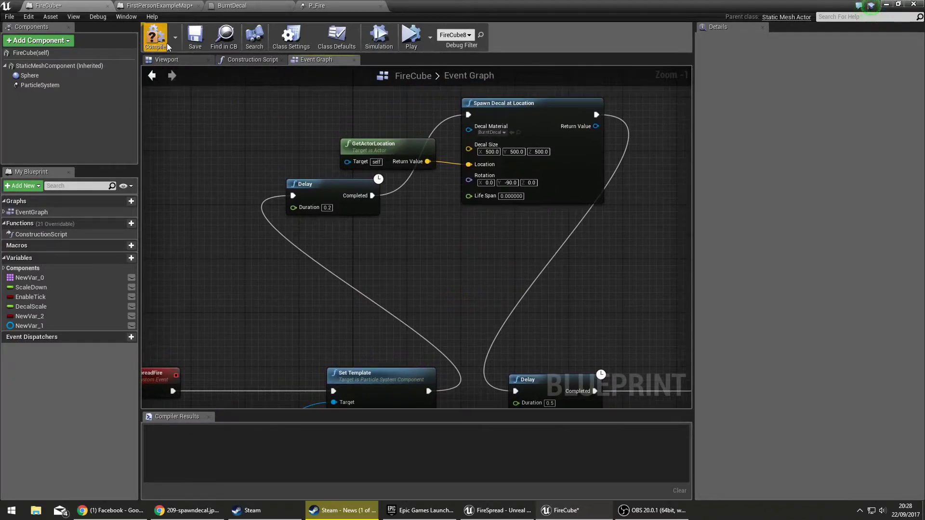
{"action": "left_click", "coordinate": [166, 43]}
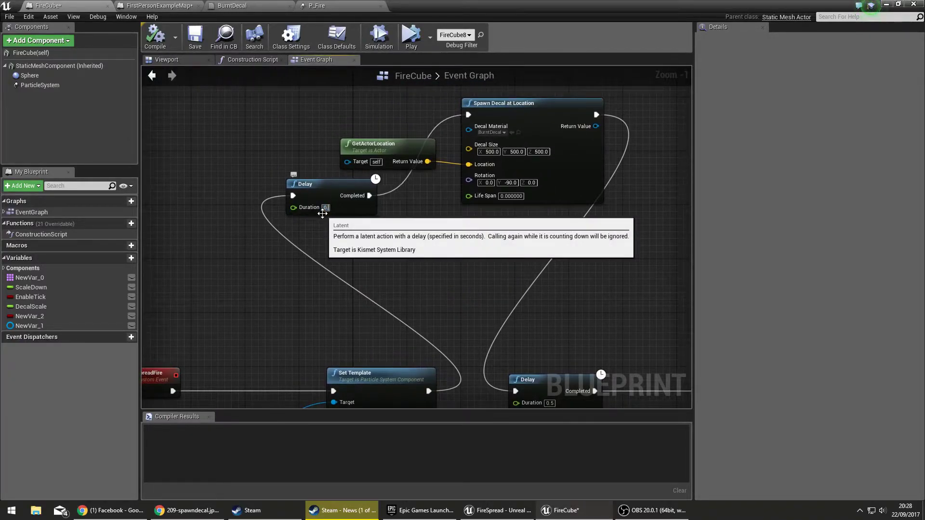
{"action": "left_click", "coordinate": [162, 48]}
Step: Switch to the level editor and delete the test decal actor beside the Totally Unreal! text
{"action": "double_click", "coordinate": [487, 7]}
{"action": "left_click_drag", "start_coordinate": [441, 65], "coordinate": [221, 169]}
{"action": "left_click", "coordinate": [386, 171]}
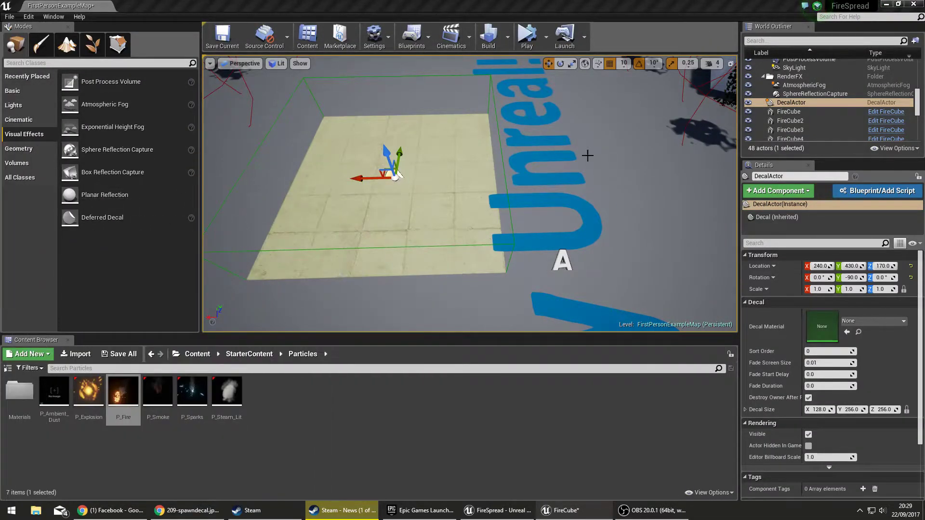
{"action": "key", "text": "Delete"}
Step: Simulate the level and watch the fire and burn marks spread along the bushes from above
{"action": "right_click_drag", "start_coordinate": [411, 180], "coordinate": [533, 229]}
{"action": "left_click", "coordinate": [527, 38]}
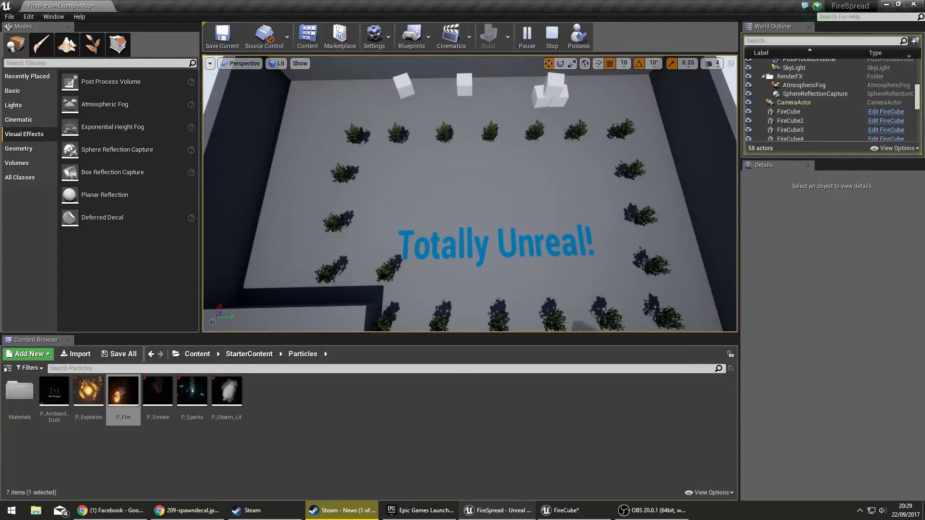
{"action": "mouse_move", "coordinate": [481, 193]}
{"action": "right_mouse_down"}
{"action": "mouse_move", "coordinate": [483, 207]}
{"action": "mouse_move", "coordinate": [457, 195]}
{"action": "right_mouse_up"}
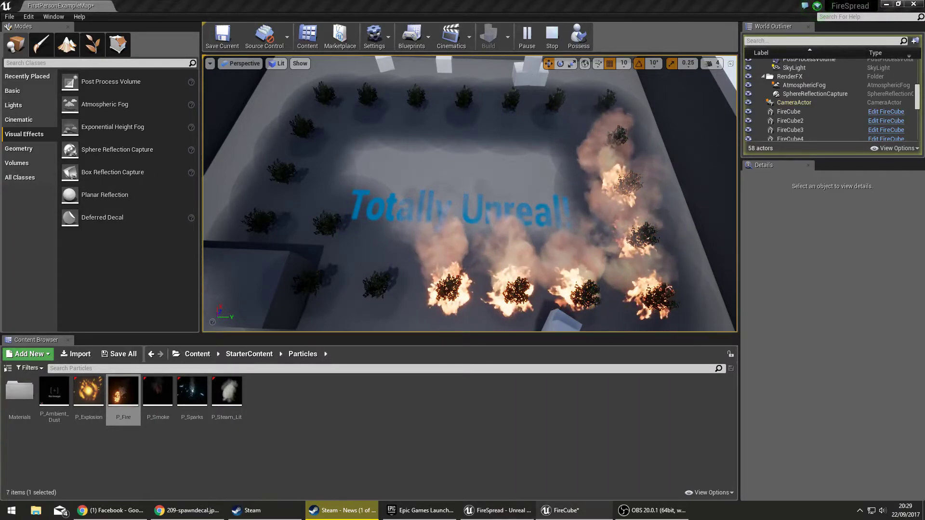
Step: Stop the simulation, remove the level blueprint's Sequence and Set Template branch, and connect Event BeginPlay directly to the Delay before Spread Fire
{"action": "left_click_drag", "start_coordinate": [296, 121], "coordinate": [304, 96]}
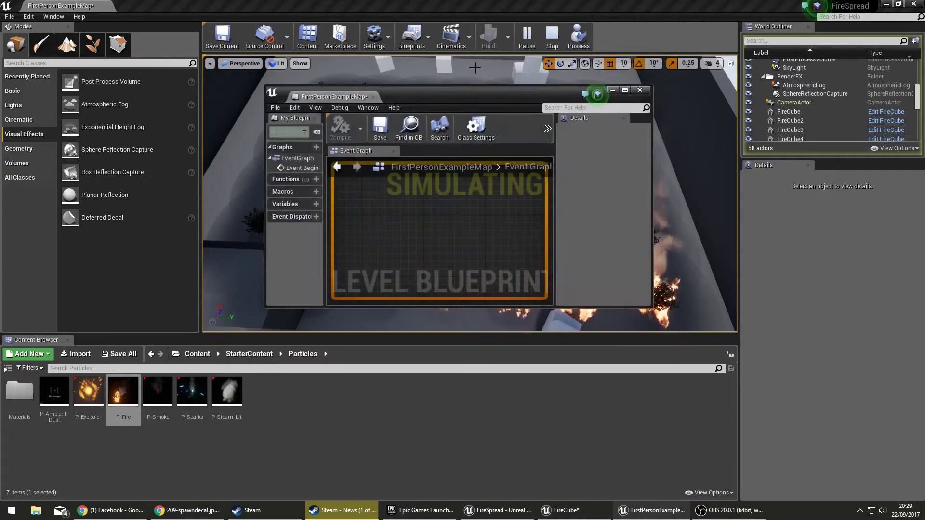
{"action": "left_click", "coordinate": [550, 38]}
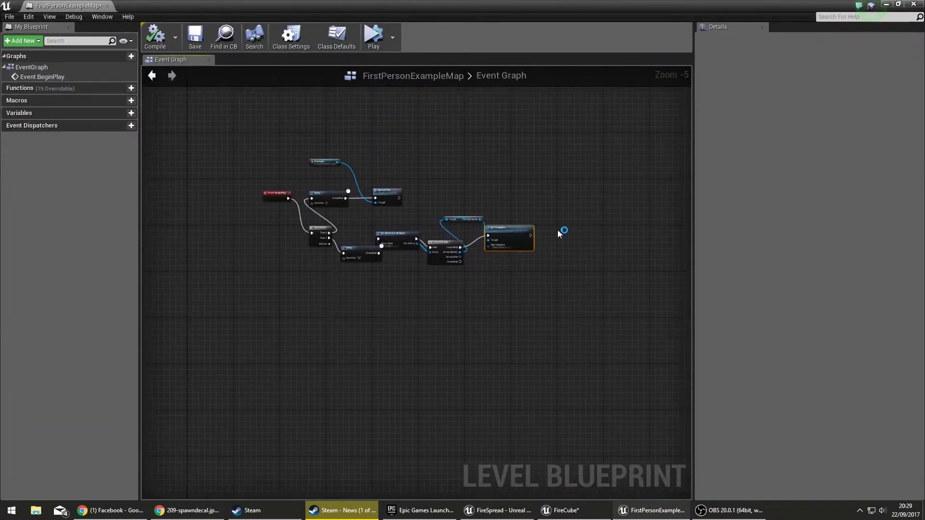
{"action": "scroll", "coordinate": [453, 243], "scroll_direction": "up", "scroll_amount": 5}
{"action": "scroll", "coordinate": [427, 332], "scroll_direction": "down", "scroll_amount": 3}
{"action": "right_click_drag", "start_coordinate": [426, 332], "coordinate": [521, 337]}
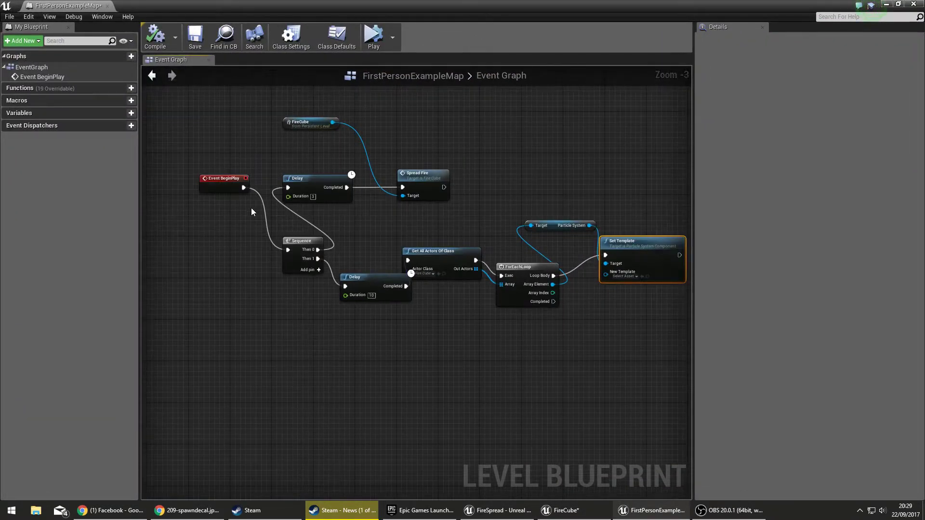
{"action": "key", "text": "Delete"}
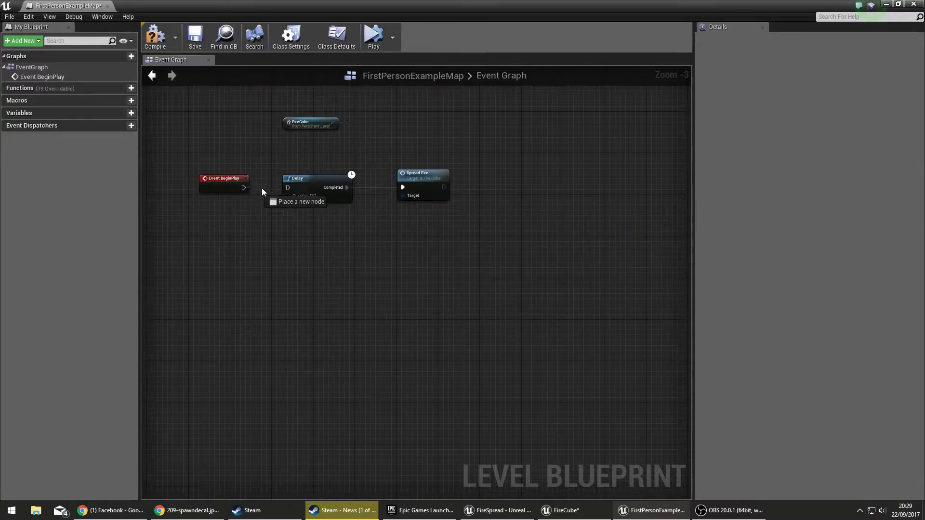
{"action": "left_click", "coordinate": [887, 5]}
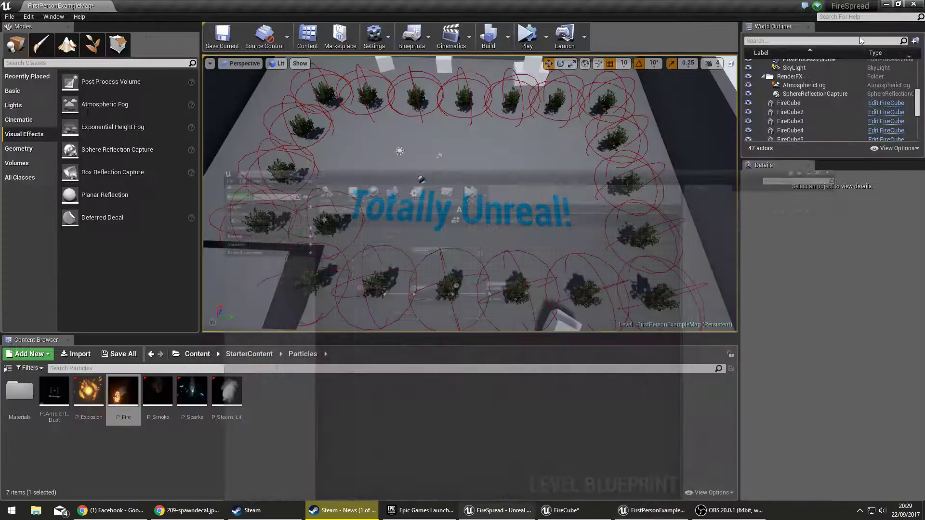
Step: Simulate the level again, examine the burning bushes and the darkened floor from above and up close, and stop
{"action": "left_click", "coordinate": [527, 36]}
{"action": "mouse_move", "coordinate": [539, 190]}
{"action": "right_mouse_down"}
{"action": "mouse_move", "coordinate": [521, 171]}
{"action": "mouse_move", "coordinate": [539, 190]}
{"action": "right_mouse_up"}
{"action": "key", "text": "s"}
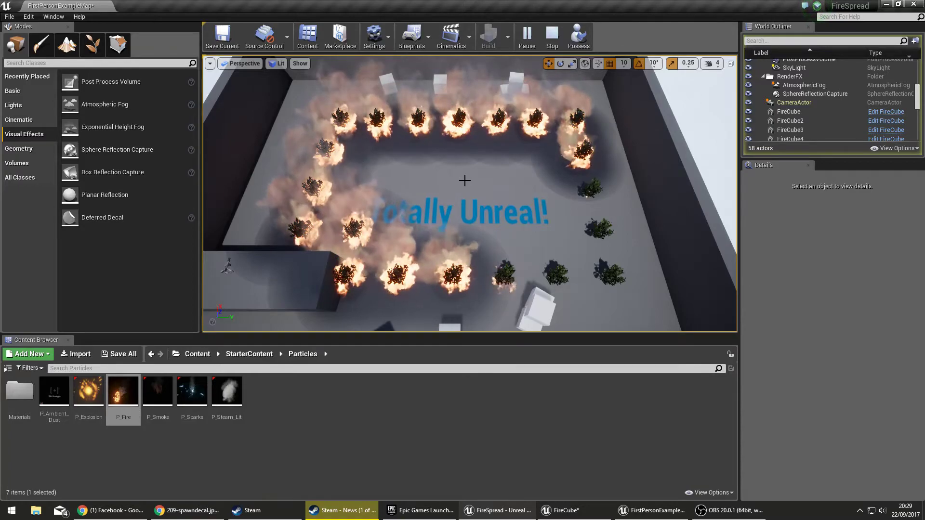
{"action": "key", "text": "w"}
{"action": "mouse_move", "coordinate": [465, 181]}
{"action": "right_mouse_down"}
{"action": "mouse_move", "coordinate": [525, 183]}
{"action": "mouse_move", "coordinate": [527, 172]}
{"action": "mouse_move", "coordinate": [433, 187]}
{"action": "mouse_move", "coordinate": [464, 188]}
{"action": "mouse_move", "coordinate": [475, 202]}
{"action": "mouse_move", "coordinate": [466, 227]}
{"action": "right_mouse_up"}
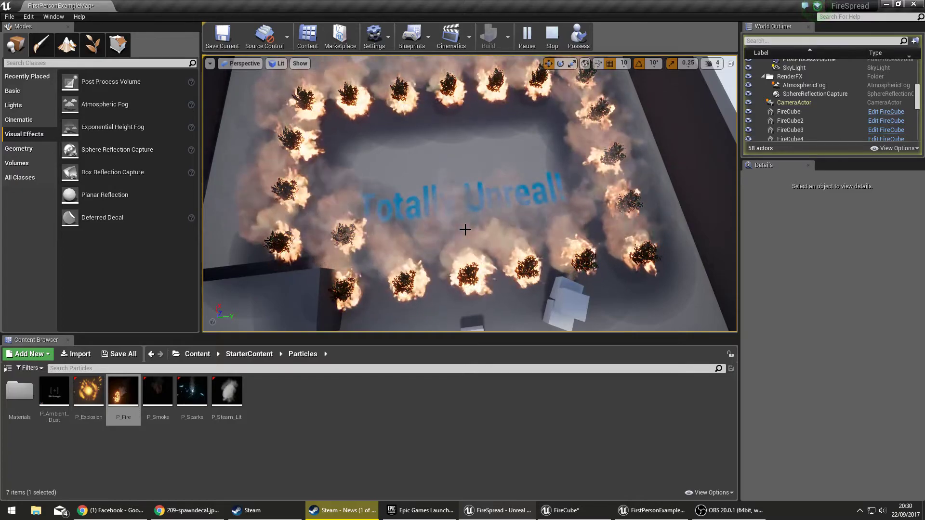
{"action": "mouse_move", "coordinate": [456, 181]}
{"action": "right_mouse_down"}
{"action": "mouse_move", "coordinate": [432, 185]}
{"action": "mouse_move", "coordinate": [430, 149]}
{"action": "mouse_move", "coordinate": [455, 181]}
{"action": "right_mouse_up"}
{"action": "key", "text": "w"}
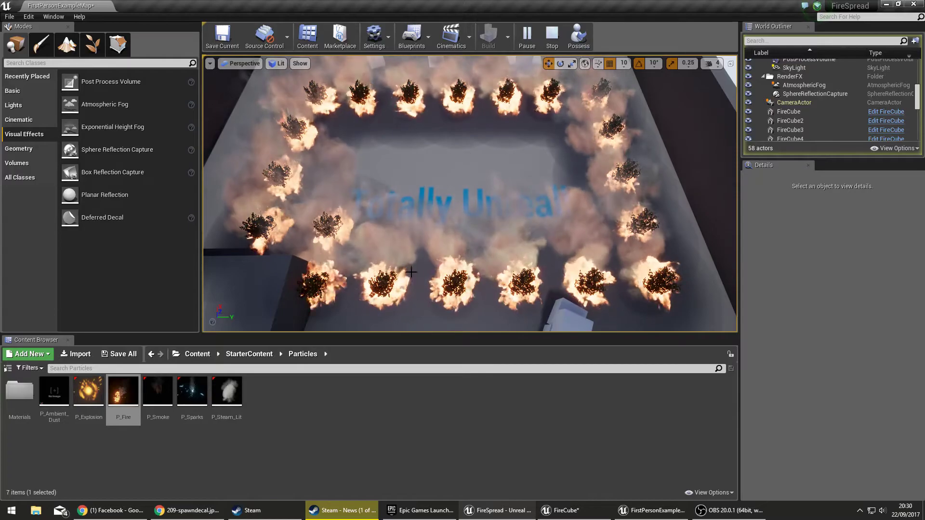
{"action": "right_click_drag", "start_coordinate": [413, 268], "coordinate": [415, 301]}
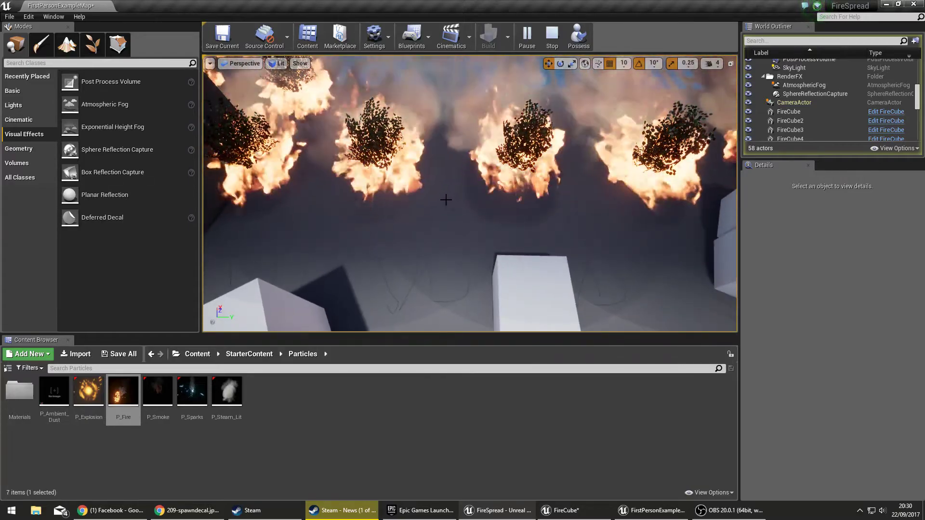
{"action": "left_click", "coordinate": [392, 212]}
{"action": "left_click", "coordinate": [479, 232]}
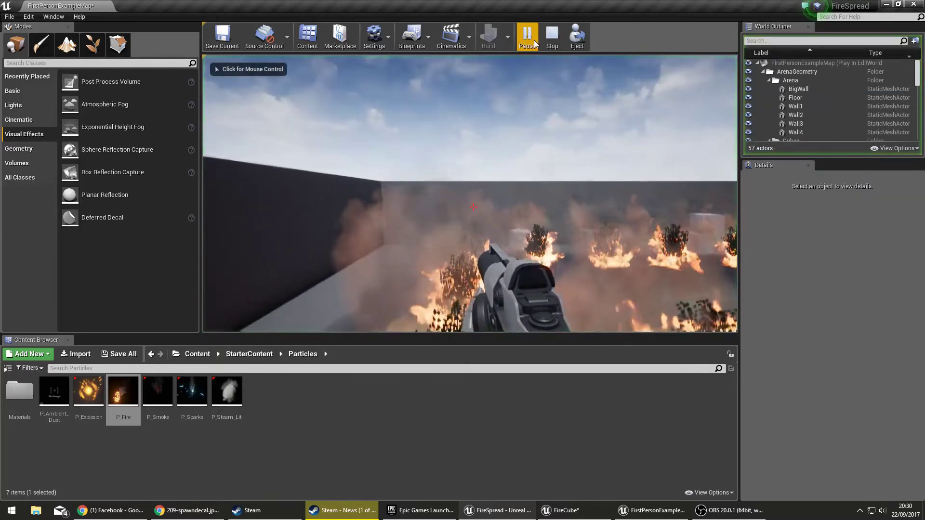
{"action": "left_click", "coordinate": [551, 44]}
Step: Simulate the level, possess the player, walk among the burning bushes to inspect the burn marks, and stop
{"action": "left_click", "coordinate": [521, 38]}
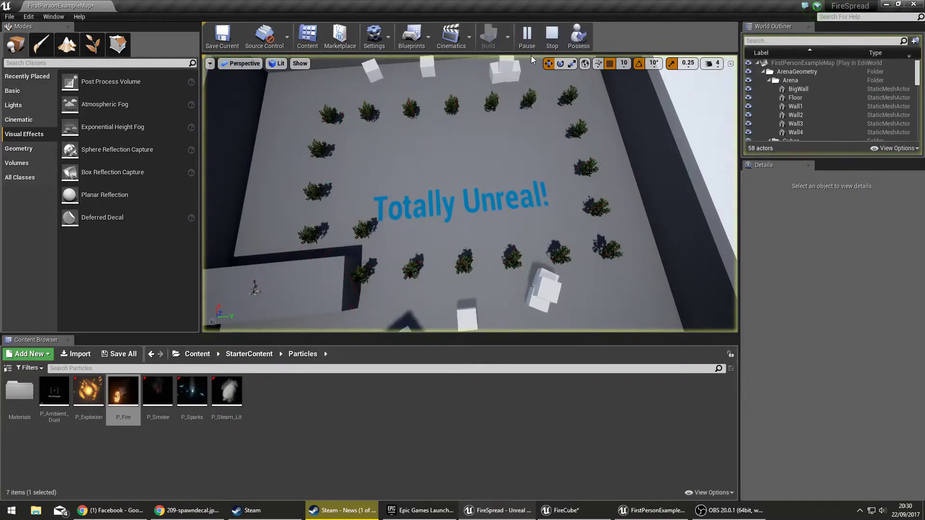
{"action": "left_click", "coordinate": [579, 37]}
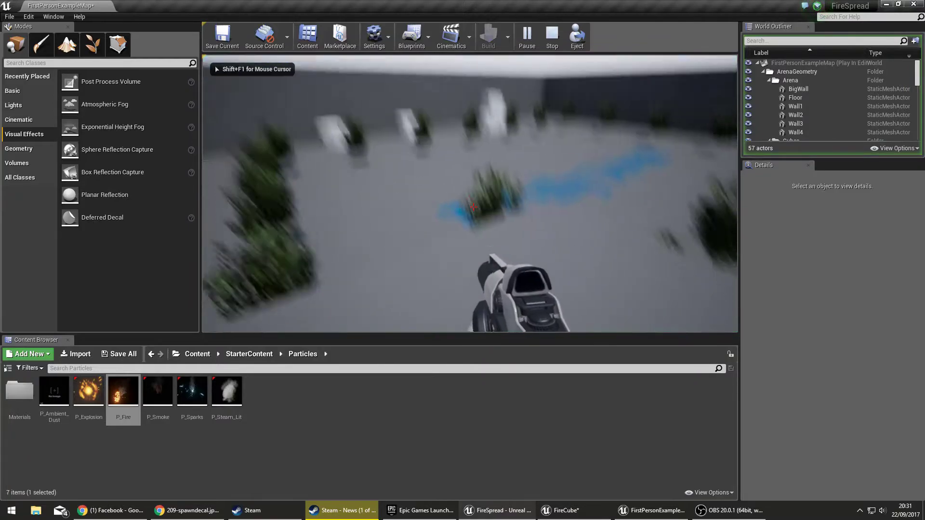
{"action": "key", "text": "w"}
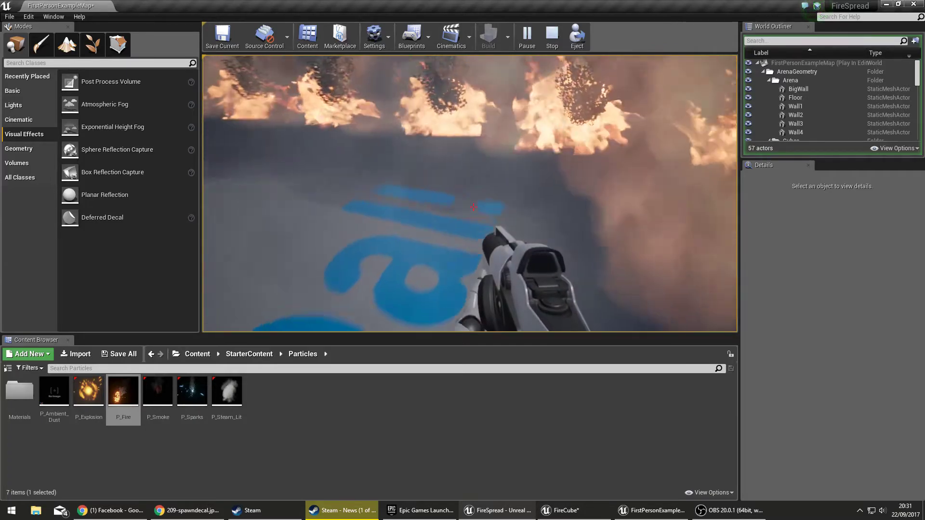
{"action": "key", "text": "w"}
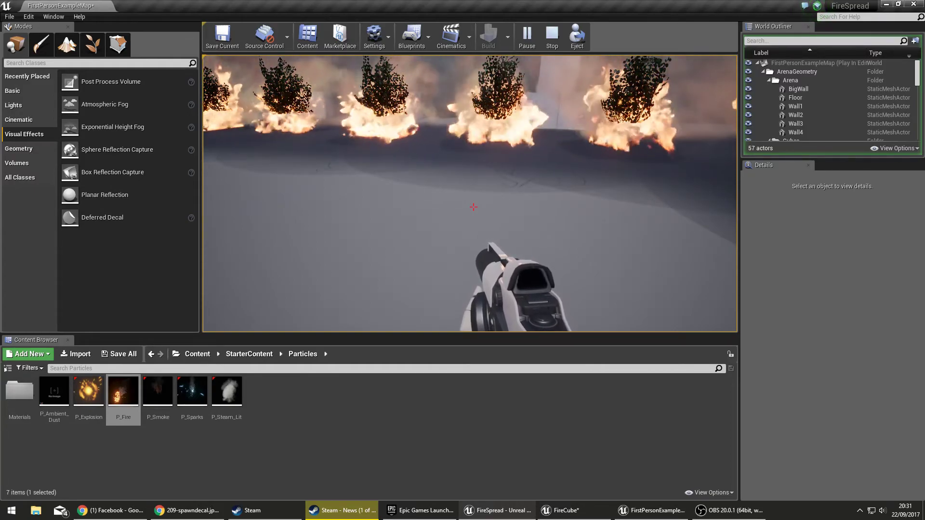
{"action": "key", "text": "s"}
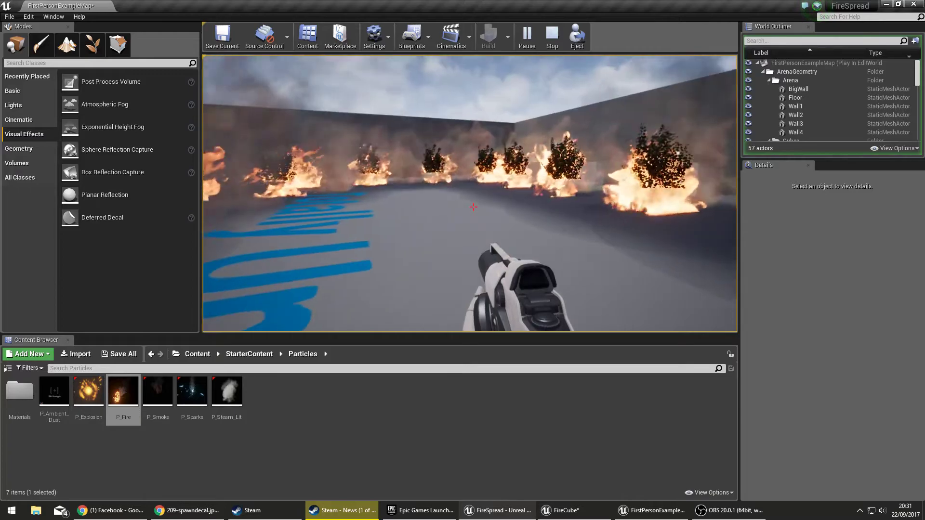
{"action": "key", "text": "Escape"}
Step: Restart the simulation, review the Set Template and Spawn Decal node groups in the FireCube graph, and return to the level view
{"action": "mouse_move", "coordinate": [491, 162]}
{"action": "right_mouse_down"}
{"action": "mouse_move", "coordinate": [478, 161]}
{"action": "mouse_move", "coordinate": [491, 162]}
{"action": "right_mouse_up"}
{"action": "key", "text": "alt+p"}
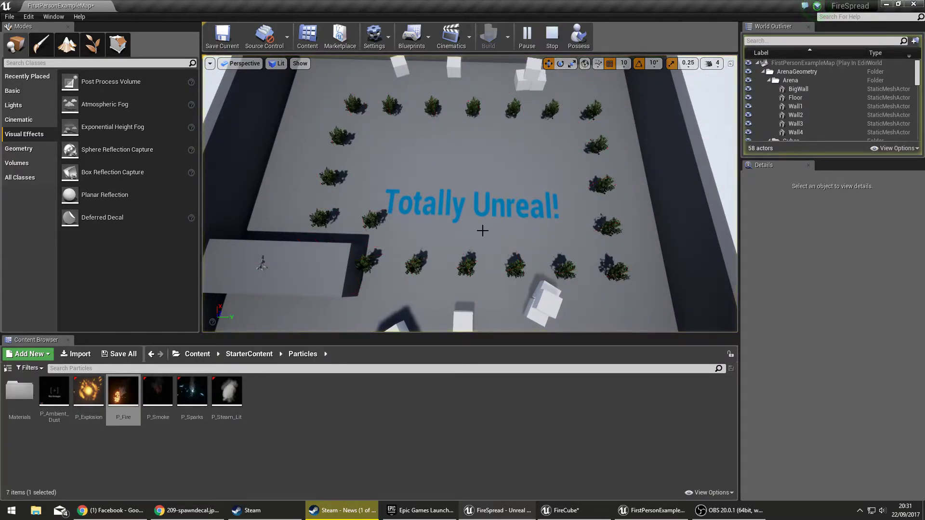
{"action": "key", "text": "alt+Tab"}
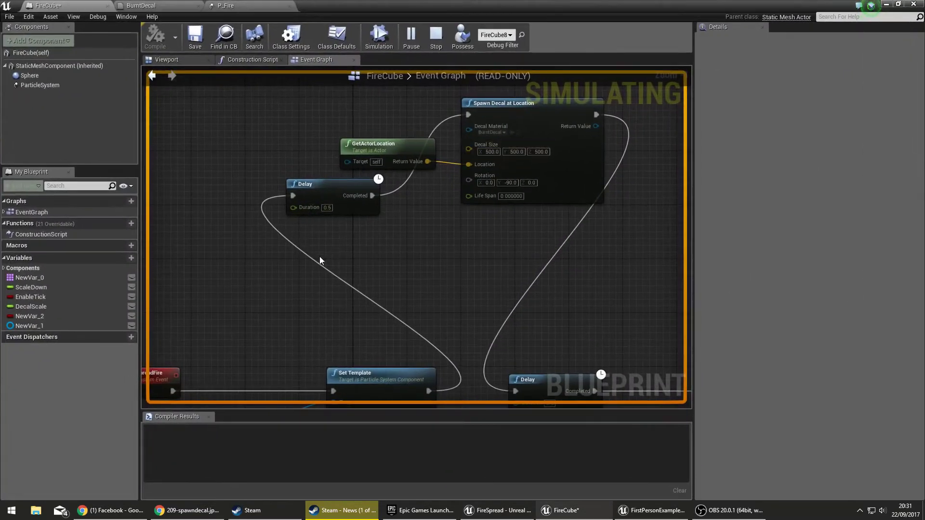
{"action": "right_click_drag", "start_coordinate": [517, 276], "coordinate": [388, 281]}
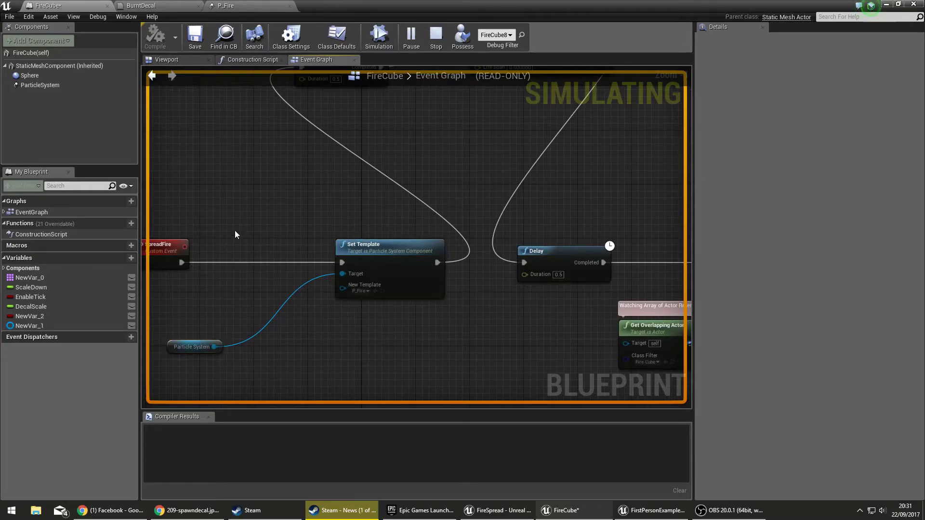
{"action": "left_click_drag", "start_coordinate": [317, 374], "coordinate": [319, 372]}
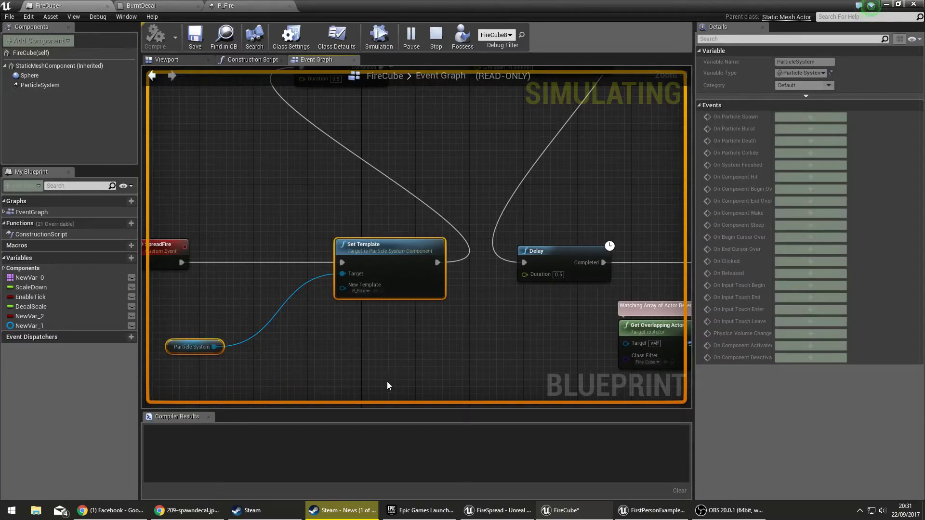
{"action": "left_click", "coordinate": [215, 217]}
{"action": "left_click_drag", "start_coordinate": [377, 408], "coordinate": [383, 380]}
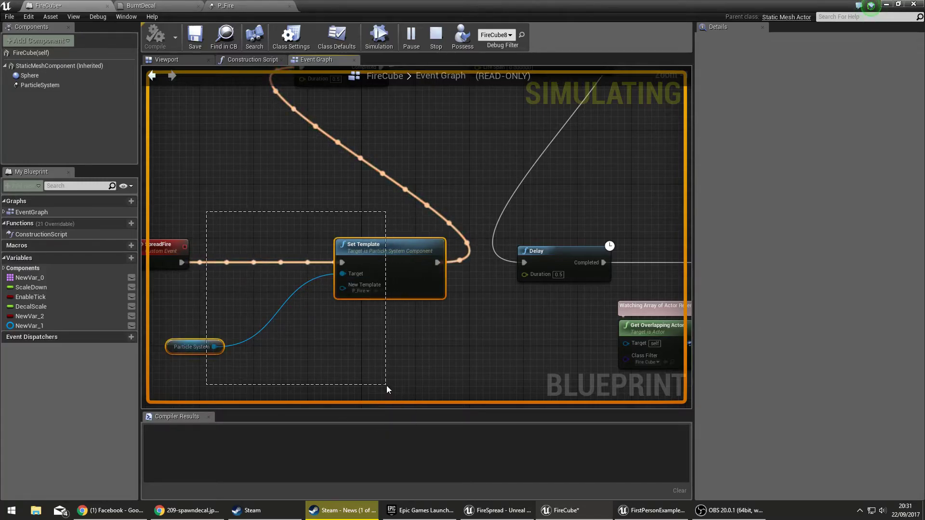
{"action": "scroll", "coordinate": [464, 181], "scroll_direction": "down", "scroll_amount": 2}
{"action": "right_click_drag", "start_coordinate": [449, 132], "coordinate": [408, 284]}
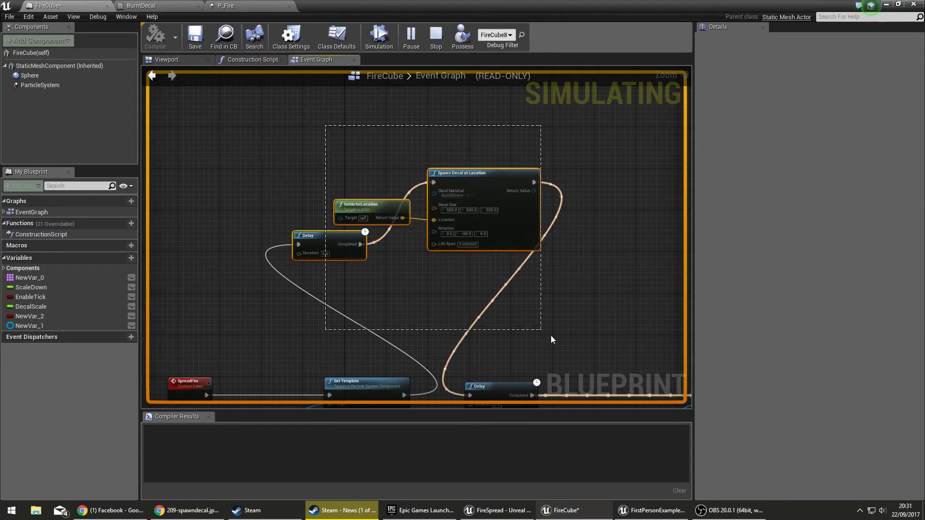
{"action": "left_click_drag", "start_coordinate": [507, 3], "coordinate": [0, 239]}
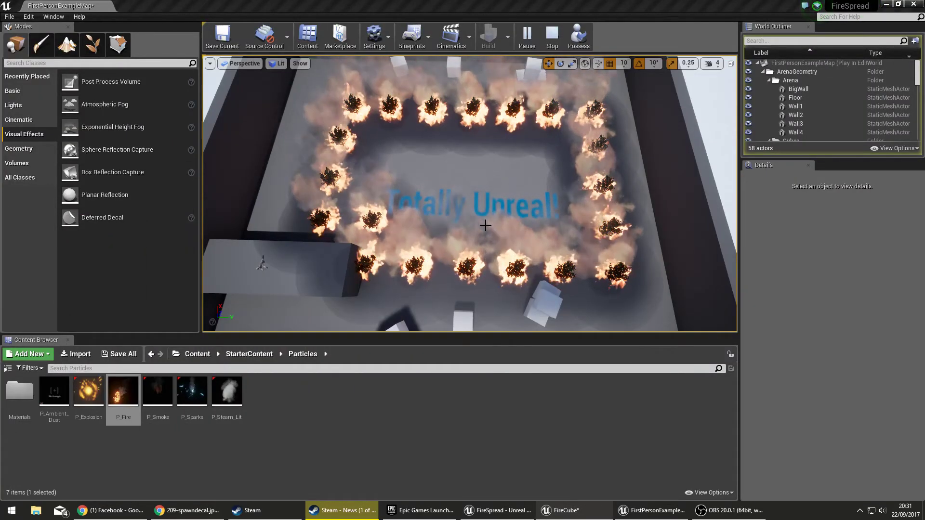